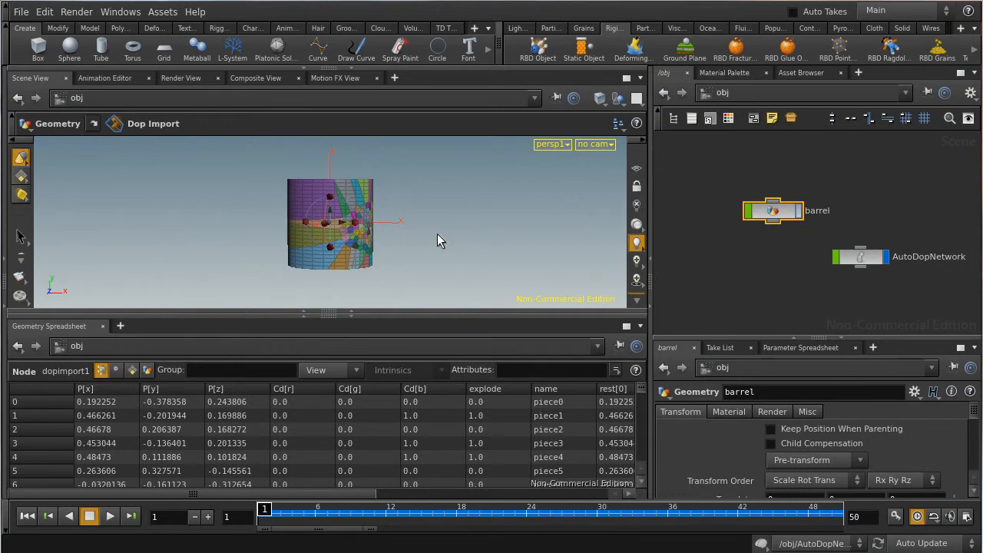
Step: Enter the barrel object's geometry network to reach its fracture node chain
key(Escape)
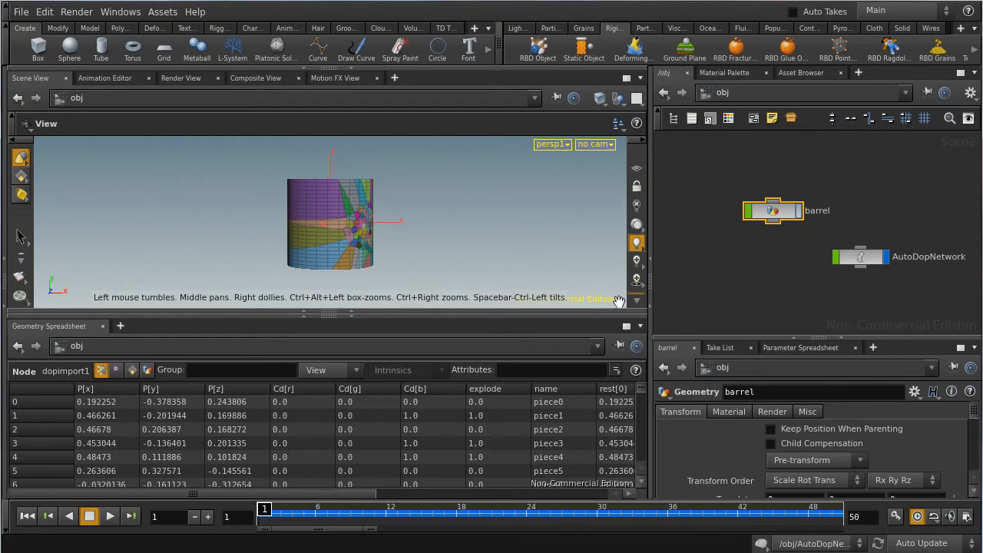
click(777, 215)
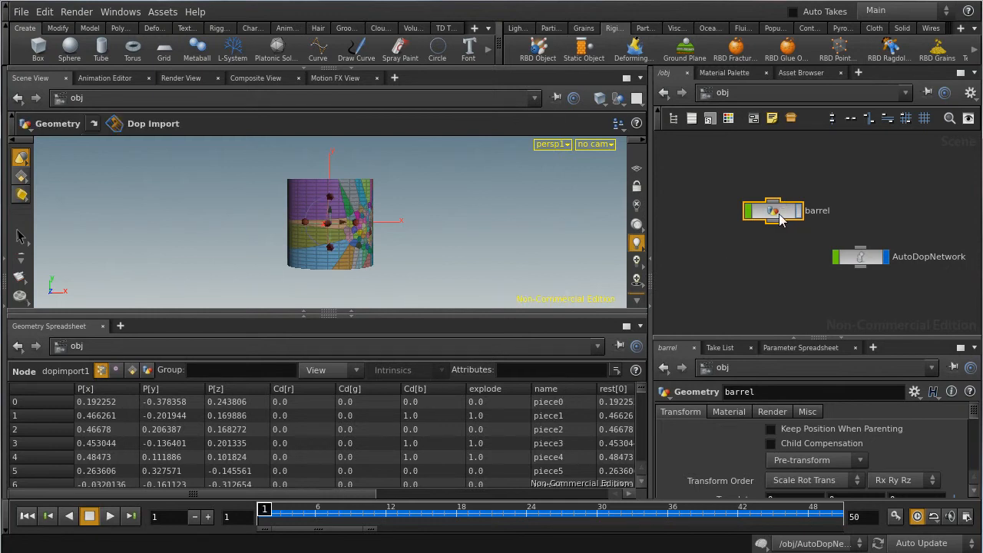
double_click(776, 214)
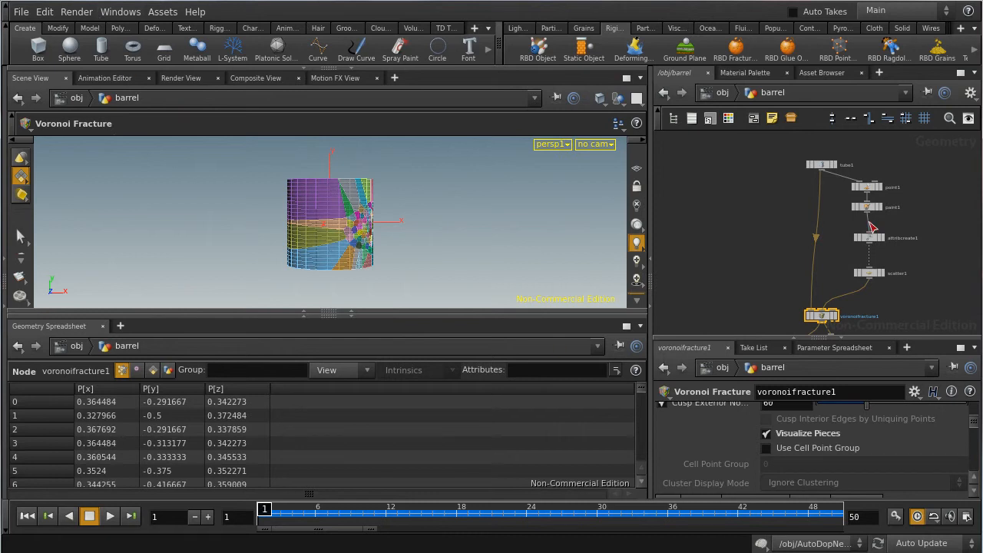
middle_drag(935, 208, 913, 206)
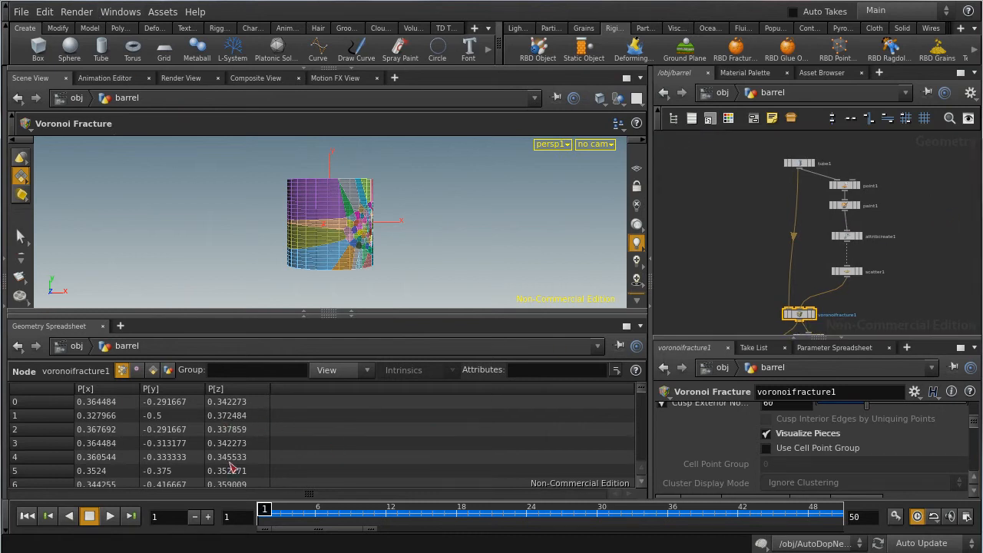
Step: Review the tube node's radius, height, rows and columns settings
click(804, 164)
scroll(872, 432, down, 8)
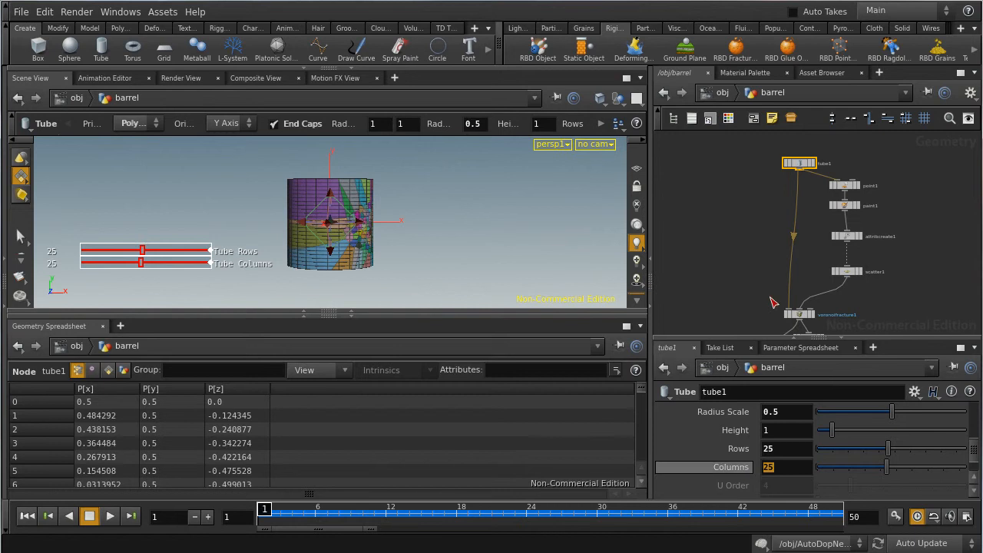
click(796, 327)
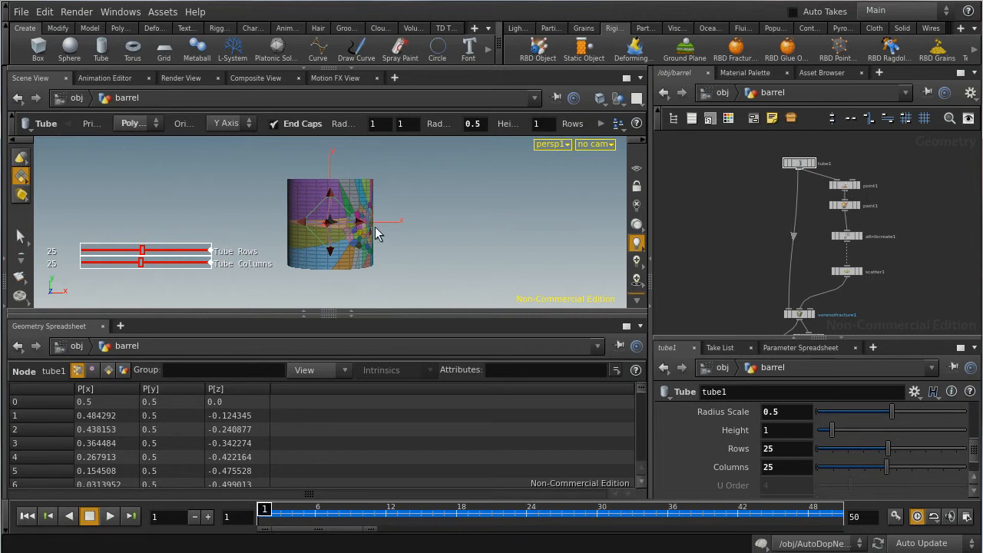
middle_click(845, 184)
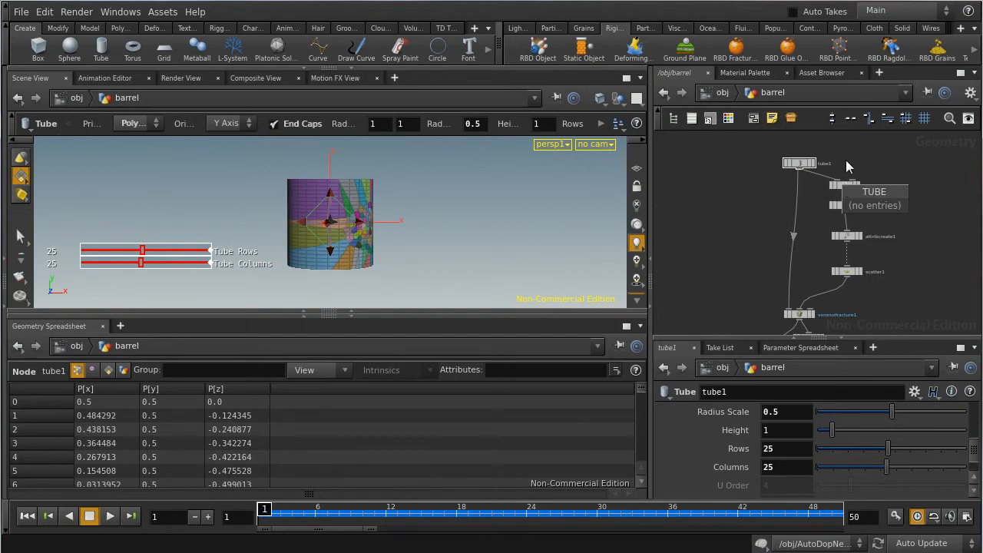
Step: Inspect the Point node's Add Color settings, giving the parameters more room to read
click(846, 185)
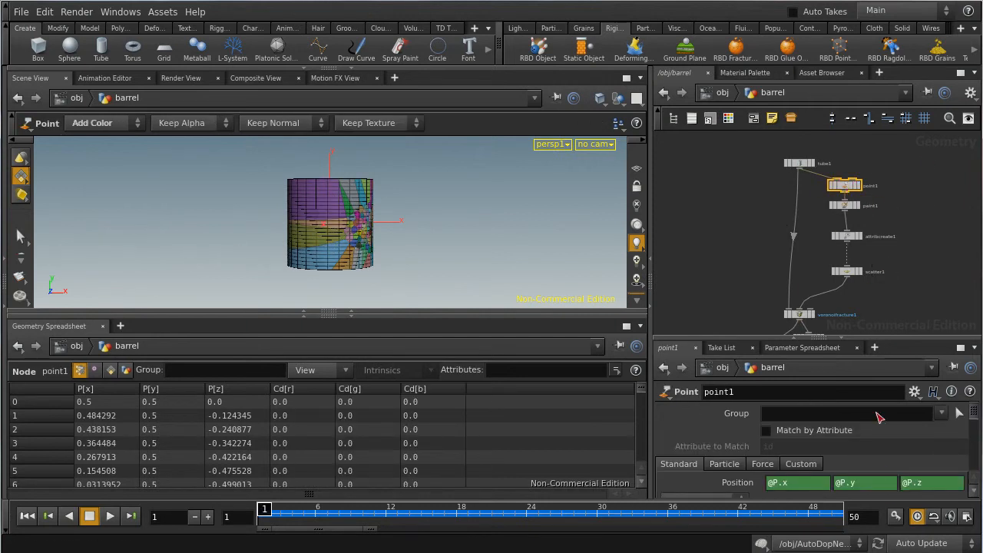
click(848, 206)
click(845, 185)
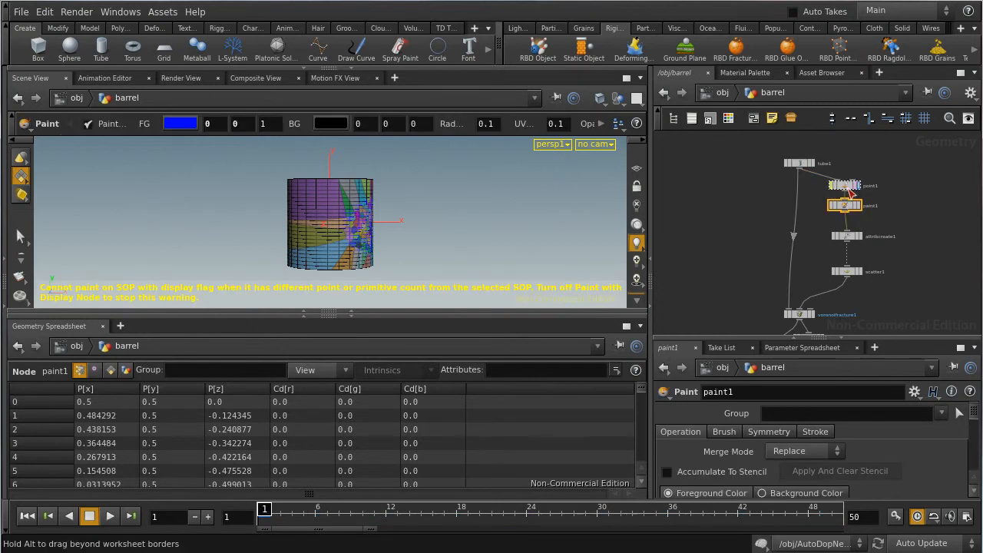
scroll(859, 460, down, 3)
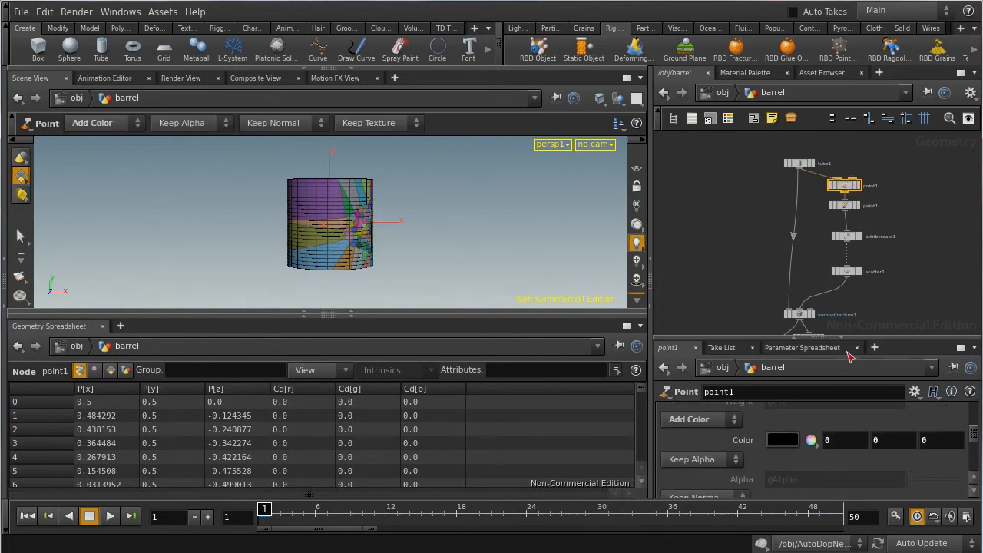
drag(874, 341, 874, 246)
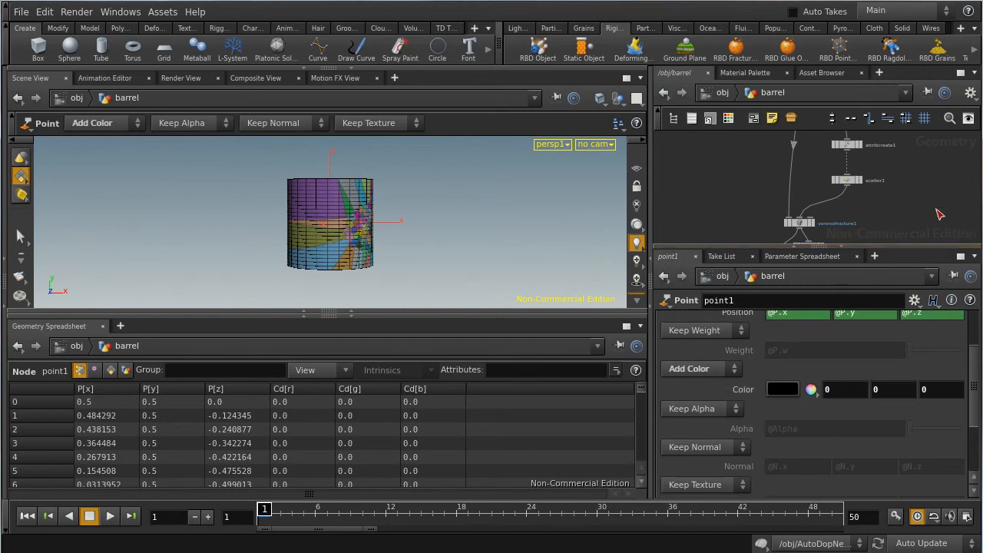
middle_drag(938, 188, 904, 230)
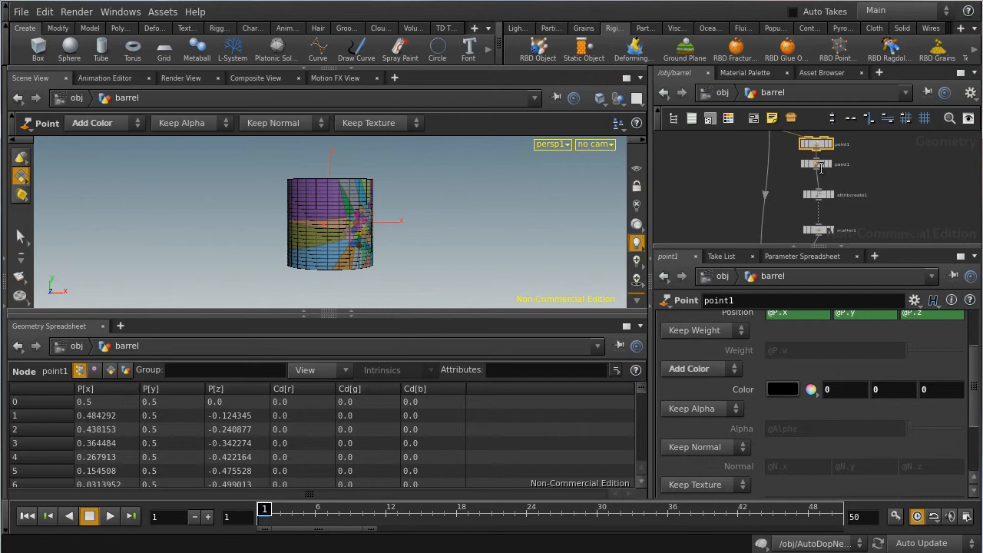
Step: Display the Paint node's result in the viewport
click(825, 165)
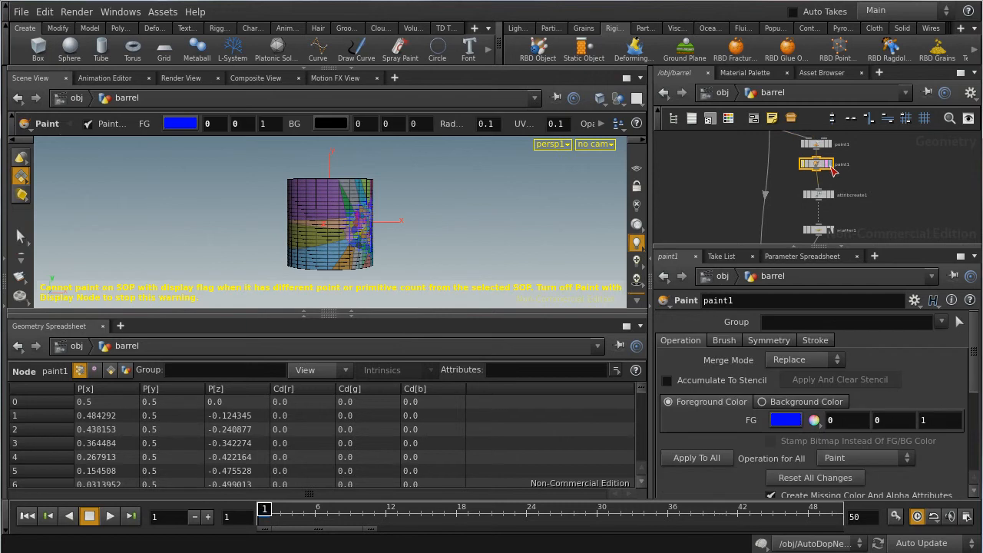
click(830, 165)
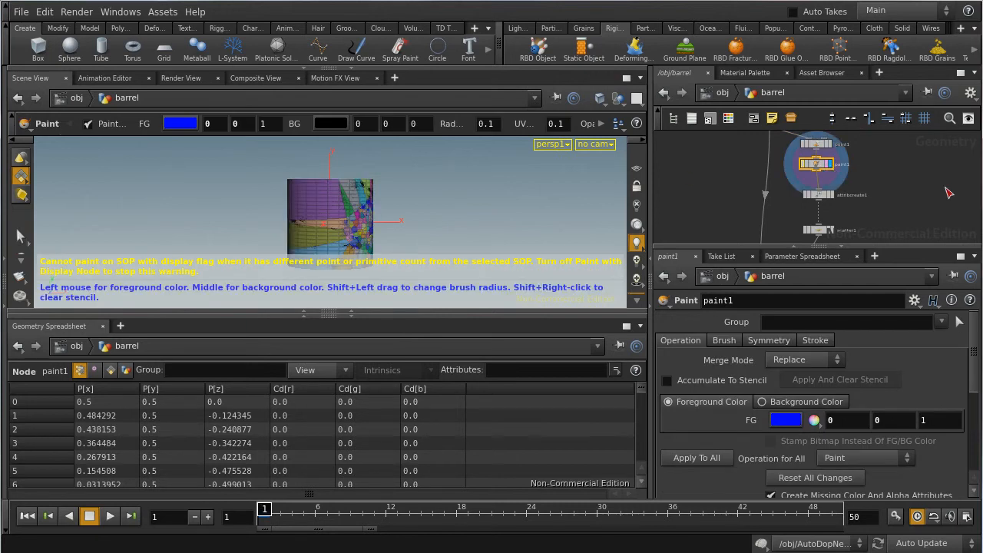
middle_drag(932, 194, 935, 136)
Step: Turn off Visualize Pieces on the Voronoi Fracture node
click(774, 214)
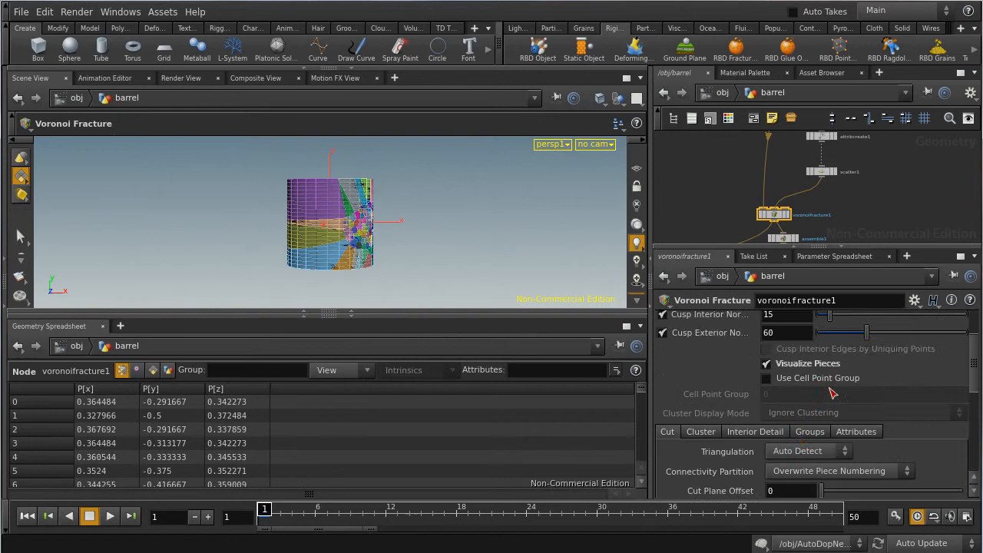
scroll(817, 432, down, 1)
scroll(817, 432, down, 1)
click(765, 325)
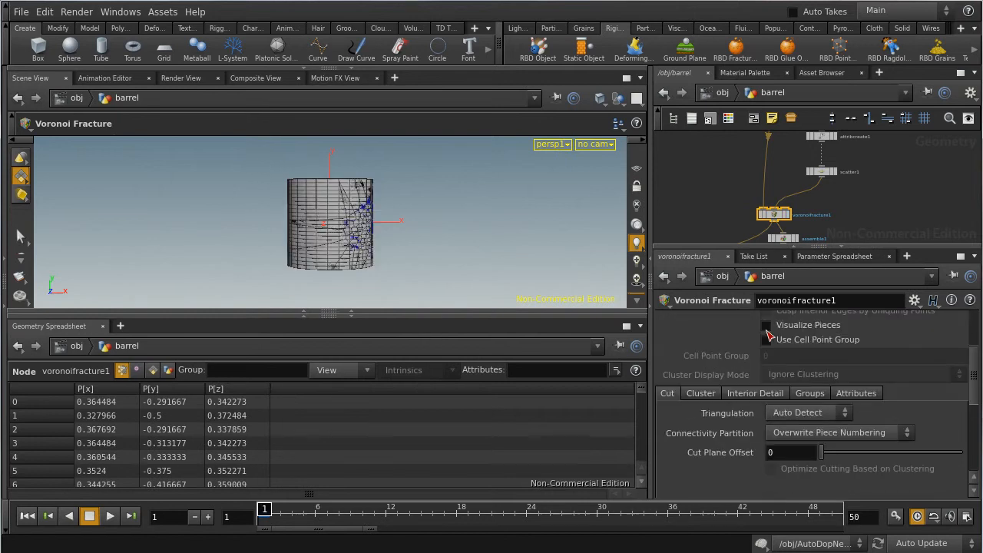
scroll(935, 209, up, 2)
scroll(912, 209, down, 2)
Step: Toggle the Voronoi Fracture node's bypass to compare the barrel with and without fracturing
mouse_move(905, 146)
middle_down()
mouse_move(928, 216)
mouse_move(905, 173)
mouse_move(905, 143)
middle_up()
click(833, 182)
click(782, 221)
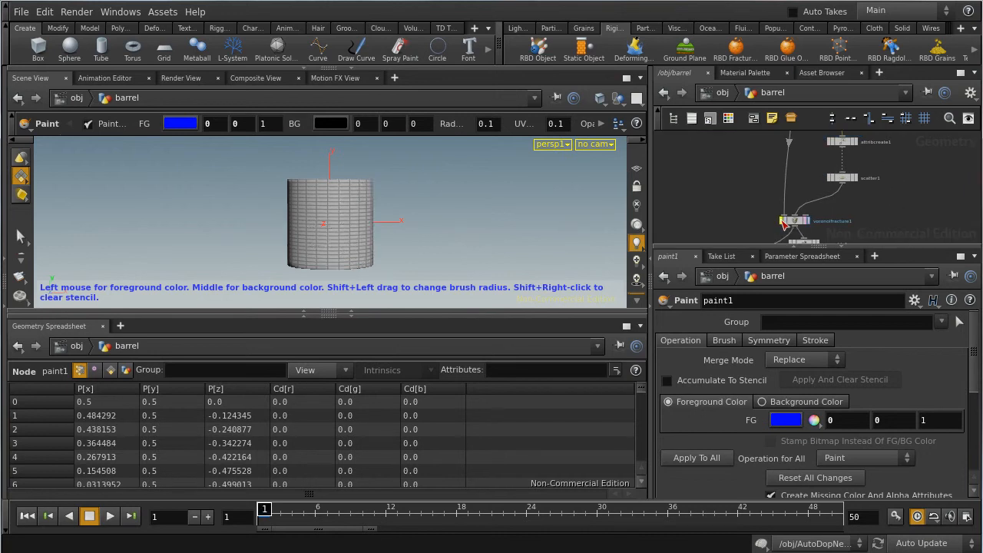
click(781, 221)
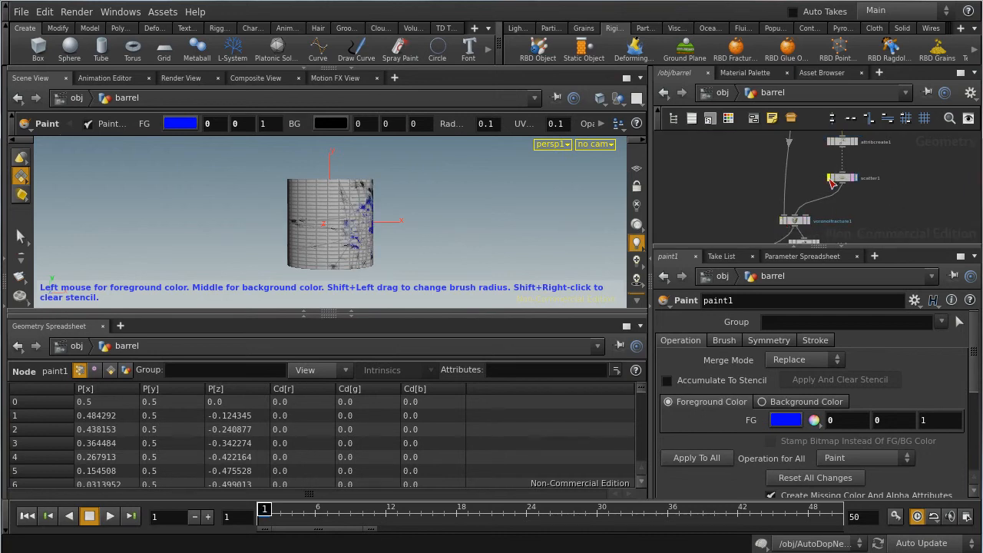
click(829, 180)
Step: Examine the Attribute Create node's attribute name and the expression that drives its value
mouse_move(914, 162)
middle_down()
mouse_move(914, 240)
mouse_move(890, 181)
mouse_move(892, 135)
middle_up()
middle_drag(879, 202, 879, 139)
mouse_move(895, 187)
middle_down()
mouse_move(895, 137)
mouse_move(897, 209)
mouse_move(910, 205)
mouse_move(898, 252)
mouse_move(919, 201)
mouse_move(894, 223)
middle_up()
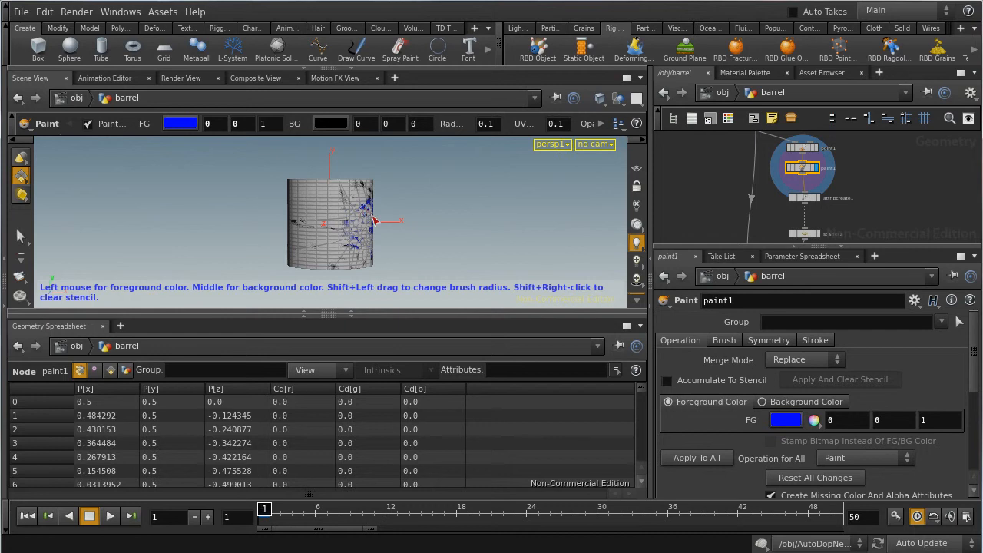
click(810, 200)
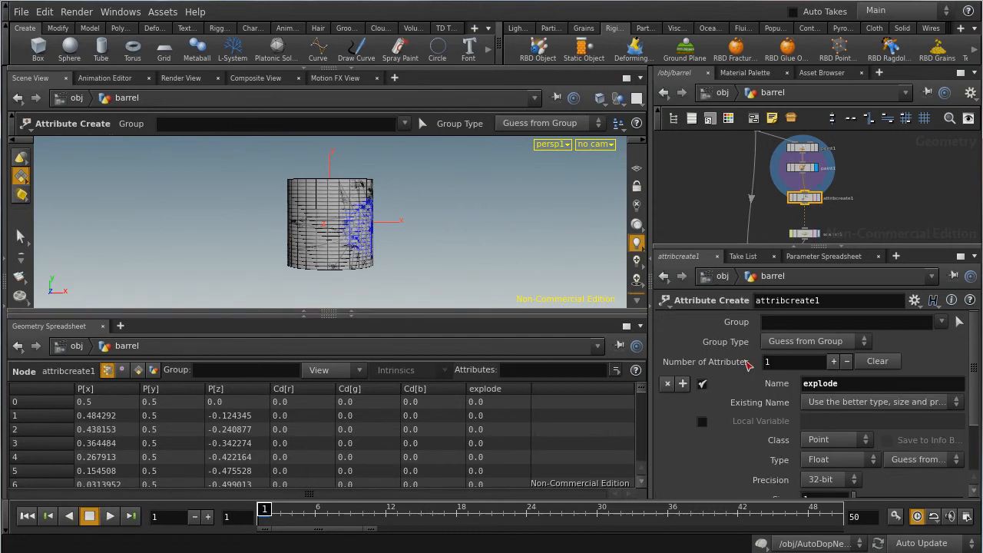
double_click(827, 385)
scroll(871, 422, down, 3)
drag(830, 482, 746, 494)
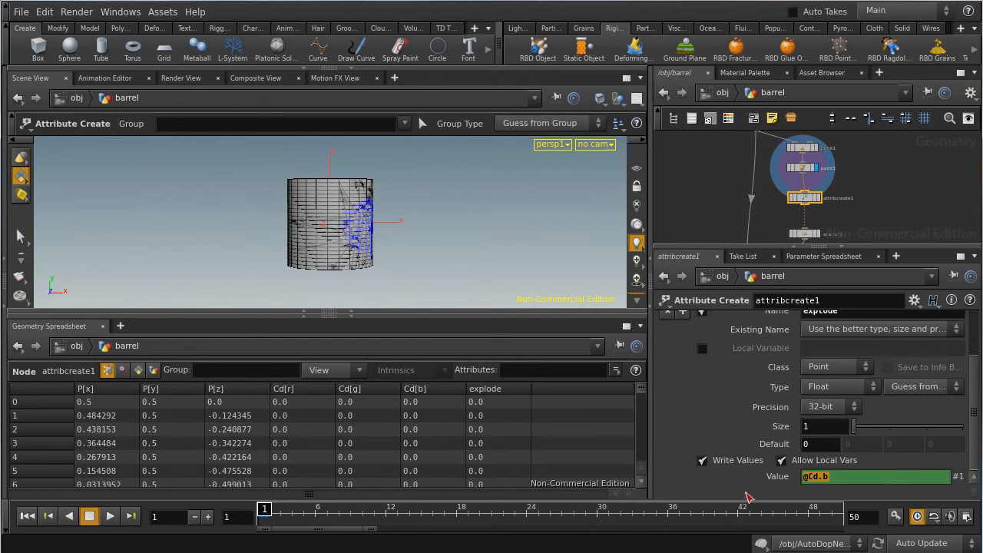
click(748, 495)
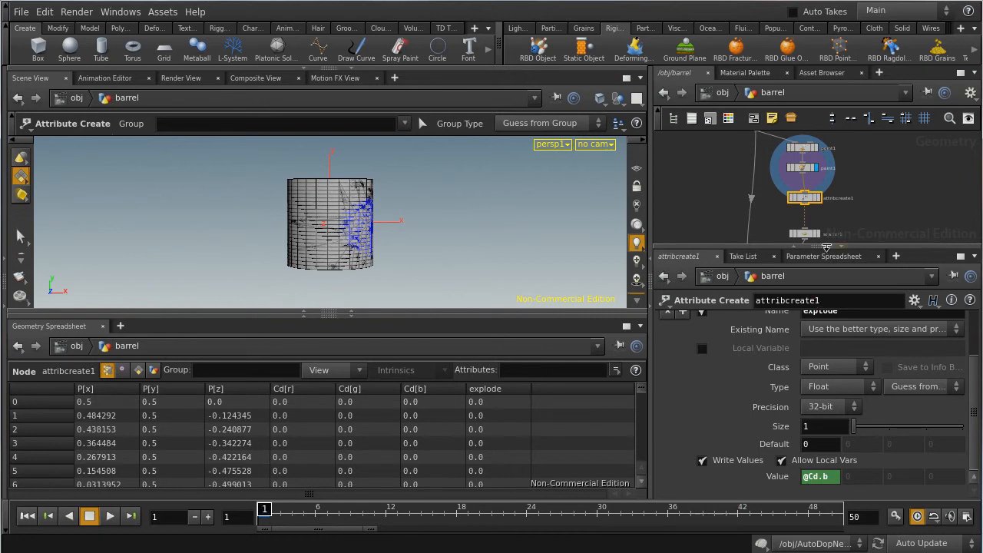
Step: Display the Scatter node's points and examine closely how they are distributed over the barrel's painted area
click(906, 182)
scroll(888, 188, down, 1)
scroll(887, 193, up, 1)
middle_drag(883, 218, 886, 189)
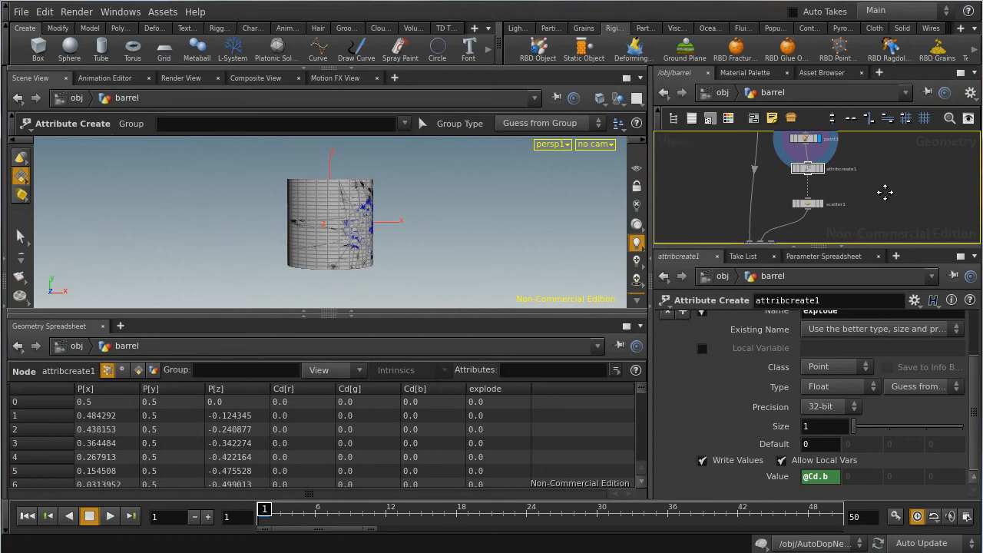
click(810, 206)
click(823, 205)
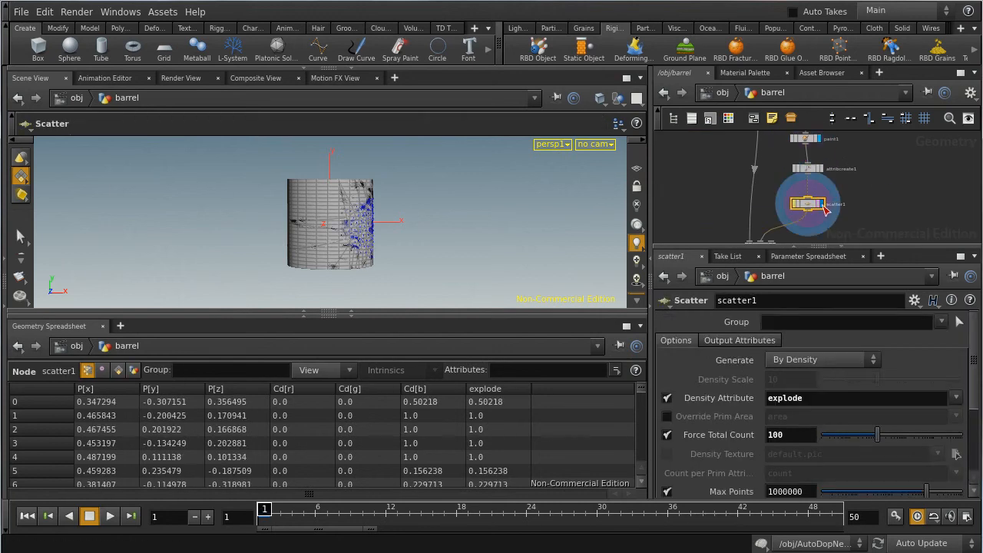
key(Escape)
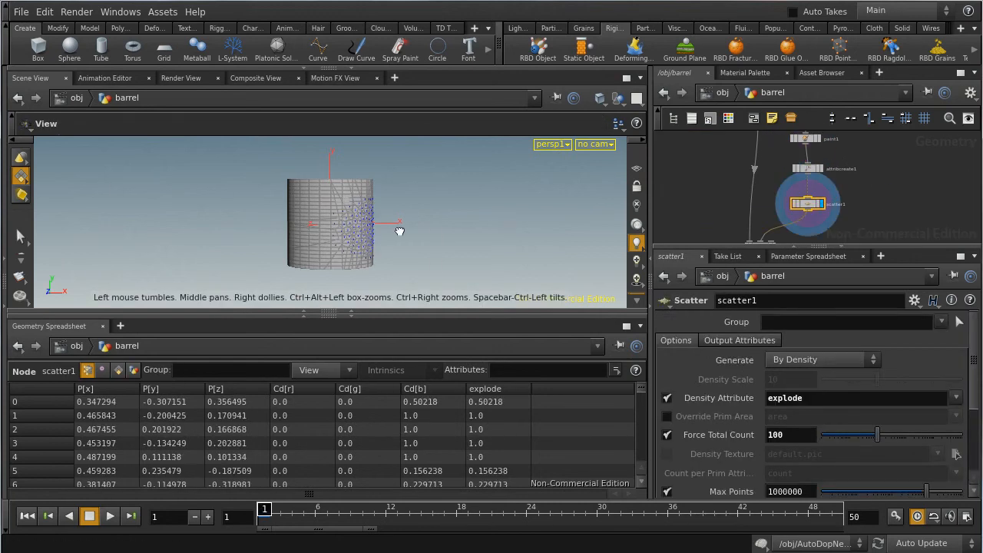
right_drag(399, 230, 430, 258)
key(Return)
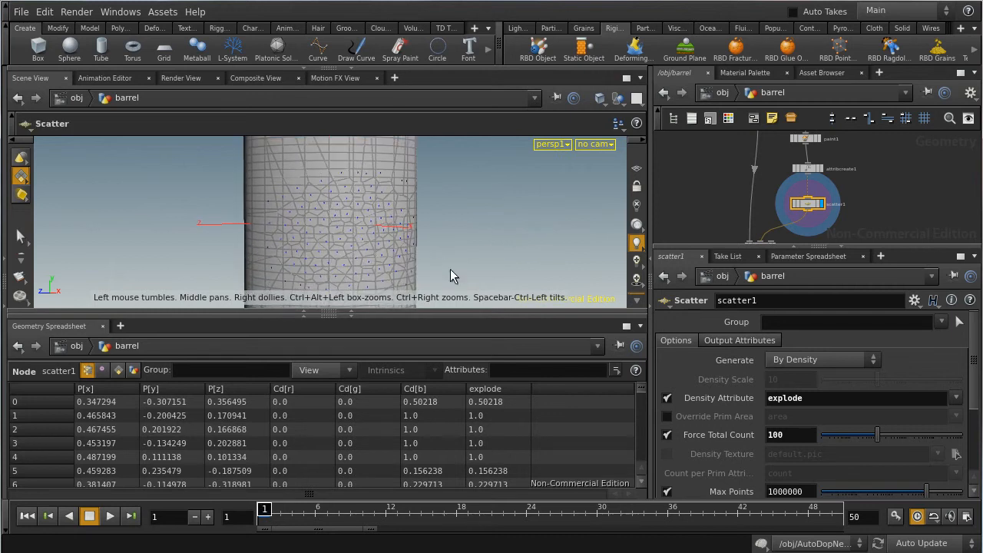
middle_drag(450, 277, 449, 253)
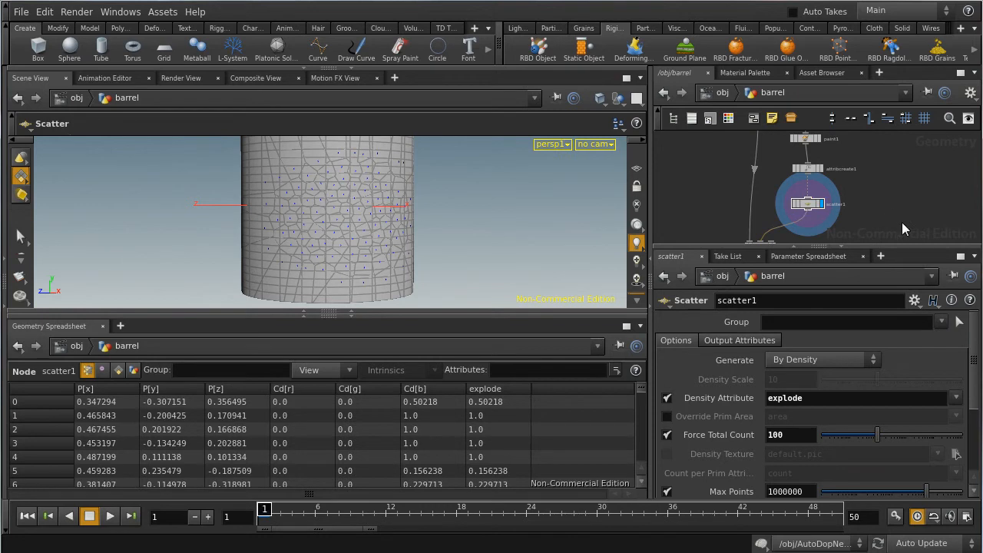
Step: Display the Voronoi Fracture node's result and examine the fracture pattern from all around the barrel
middle_drag(902, 222, 911, 197)
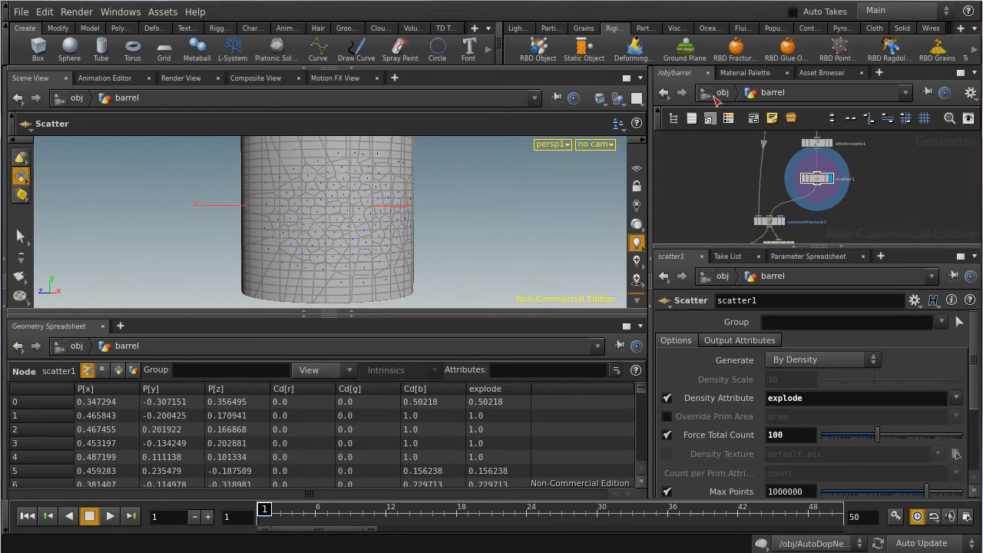
click(771, 223)
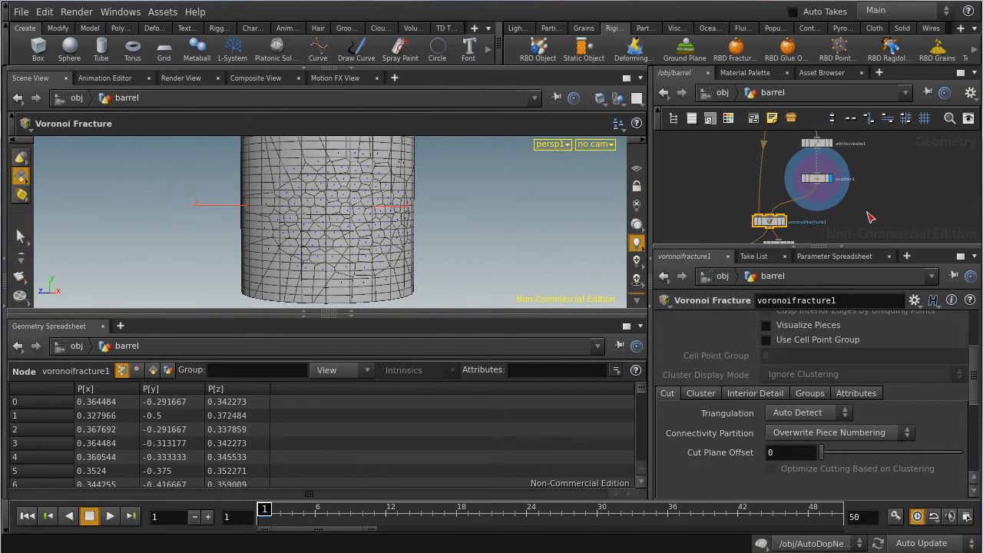
click(783, 222)
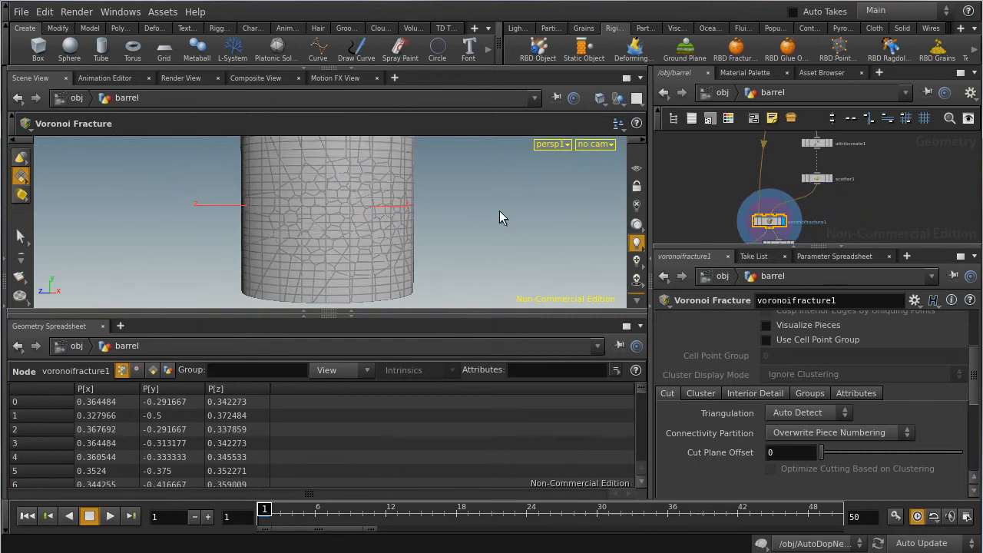
alt+right_drag(476, 202, 378, 224)
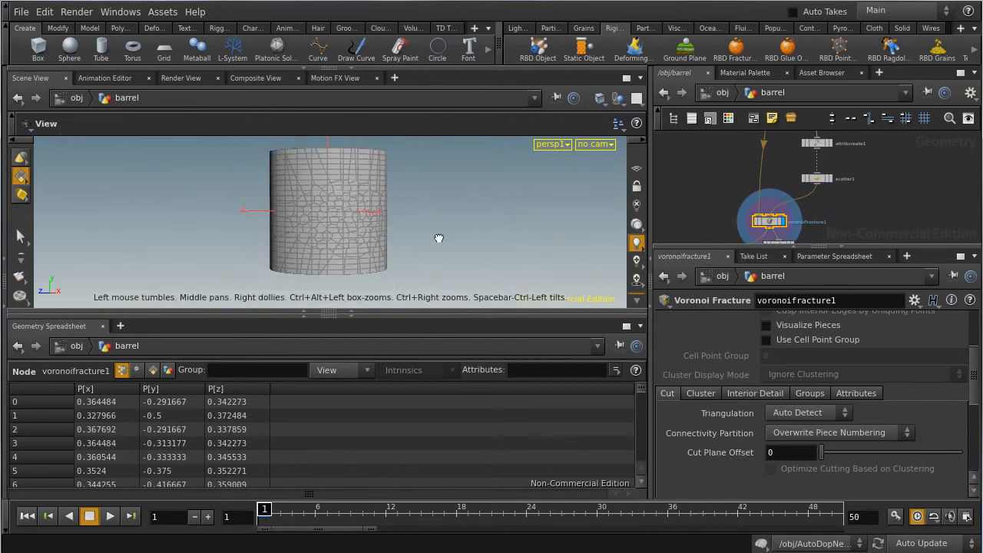
alt+drag(439, 238, 396, 221)
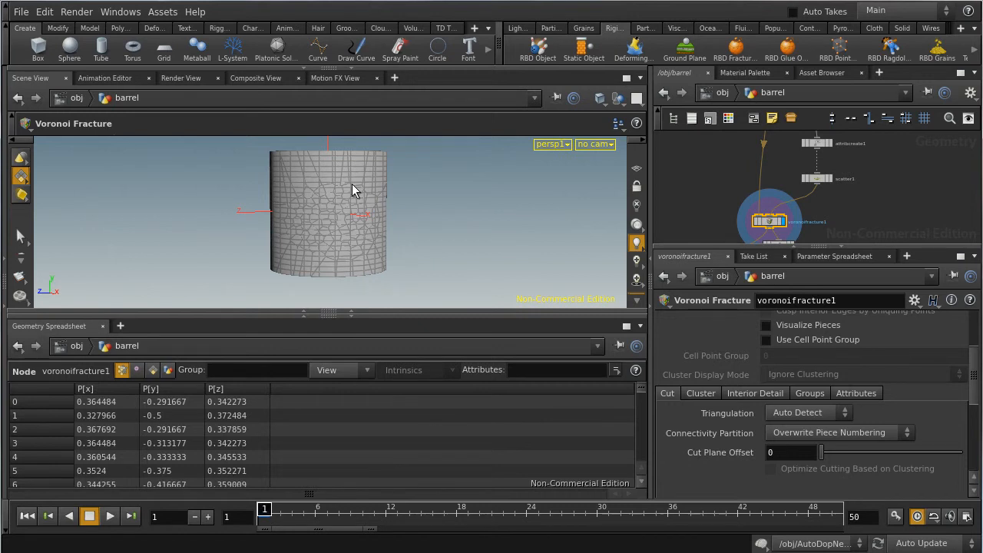
alt+drag(465, 250, 499, 248)
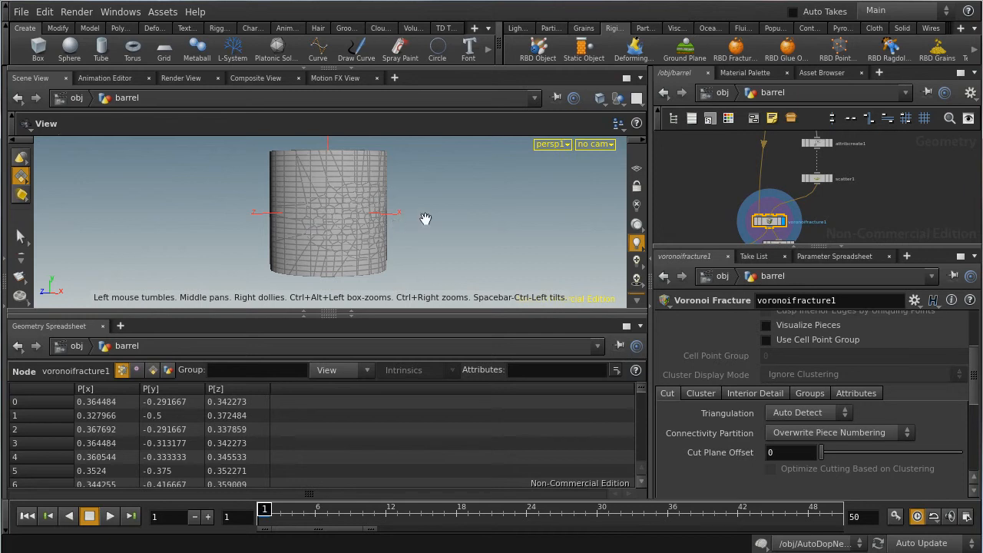
drag(406, 193, 557, 212)
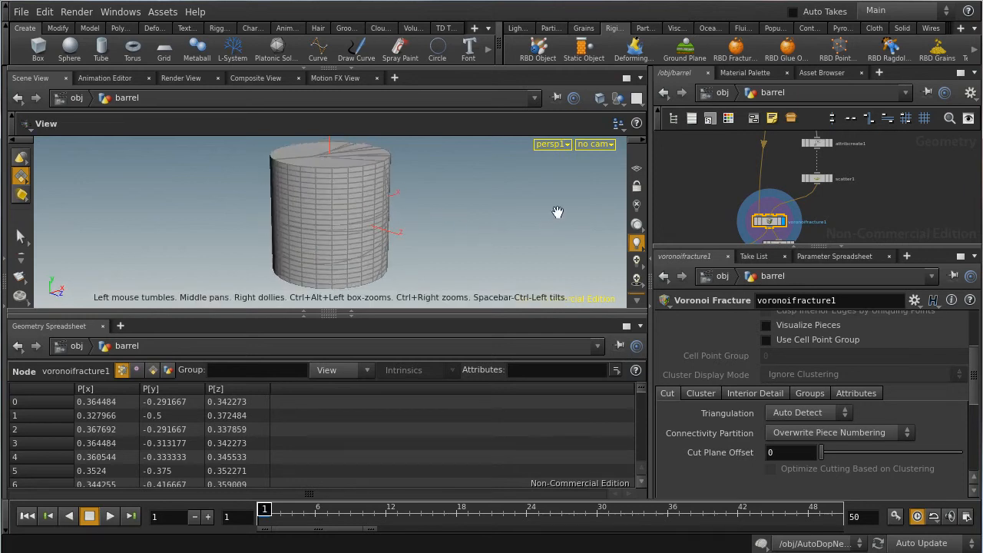
drag(485, 238, 568, 238)
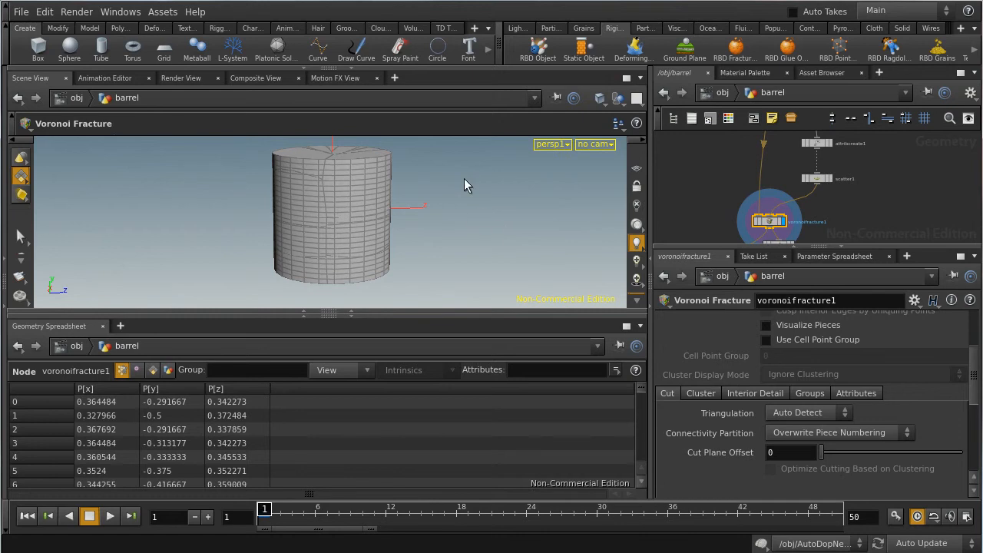
Step: Examine the Voronoi cracks on the barrel's painted side from the front and slightly around it
key(space)
drag(467, 192, 354, 233)
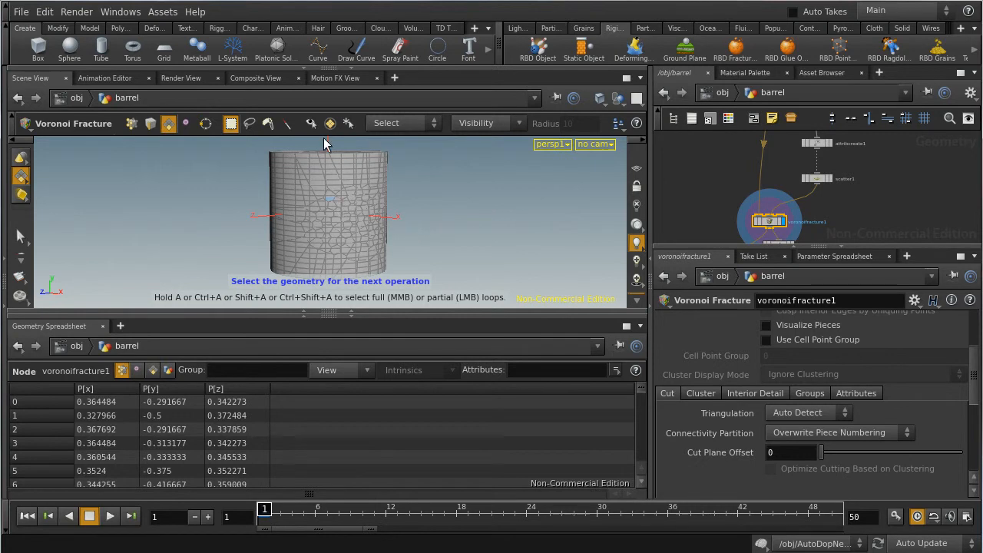
key(Return)
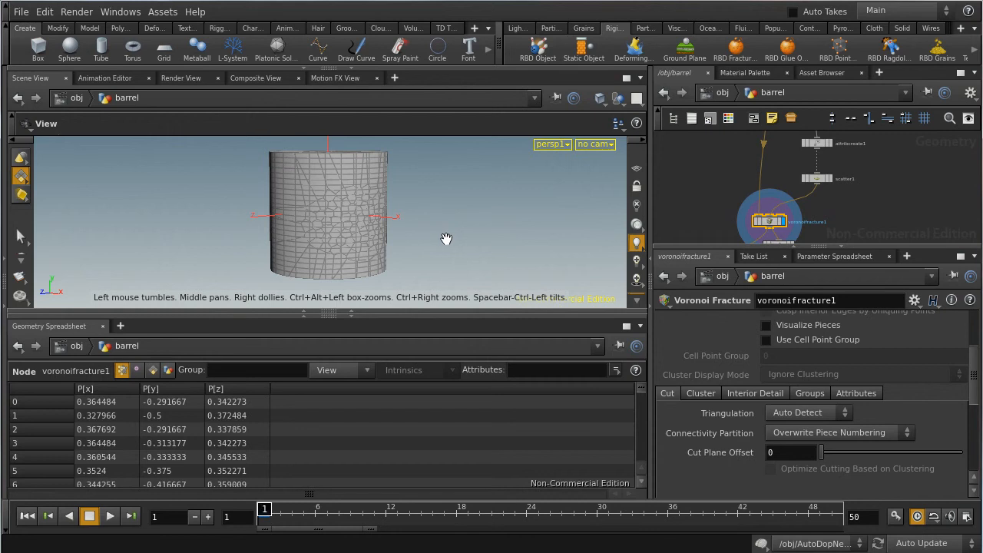
alt+drag(453, 241, 490, 244)
Step: Inspect the packed-geometry options of the Assemble node and the parameters of the Rest Position node after it
middle_drag(892, 223, 884, 165)
click(783, 190)
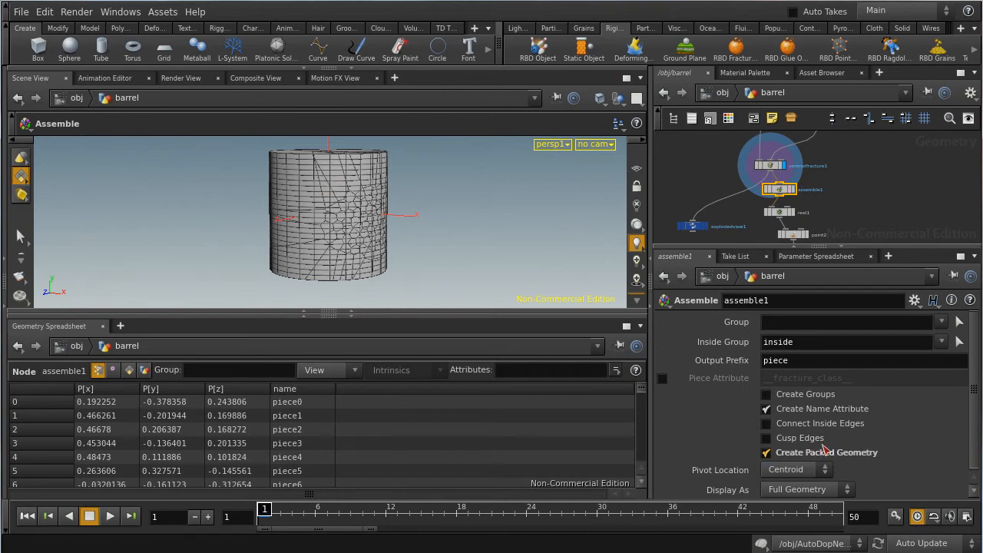
click(789, 217)
middle_drag(877, 232, 875, 188)
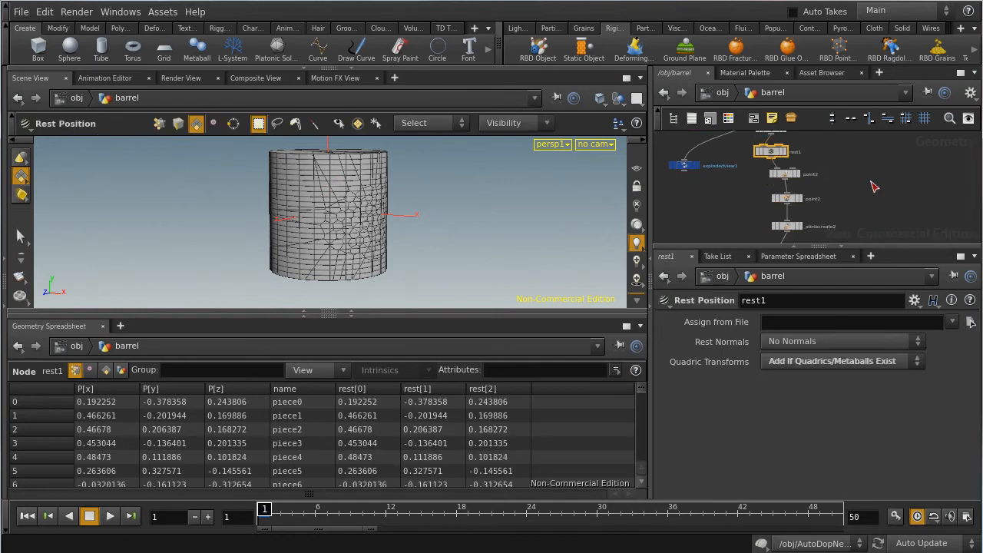
Step: Inspect the color added by the point2 node and the foreground color used by the paint2 node
click(789, 174)
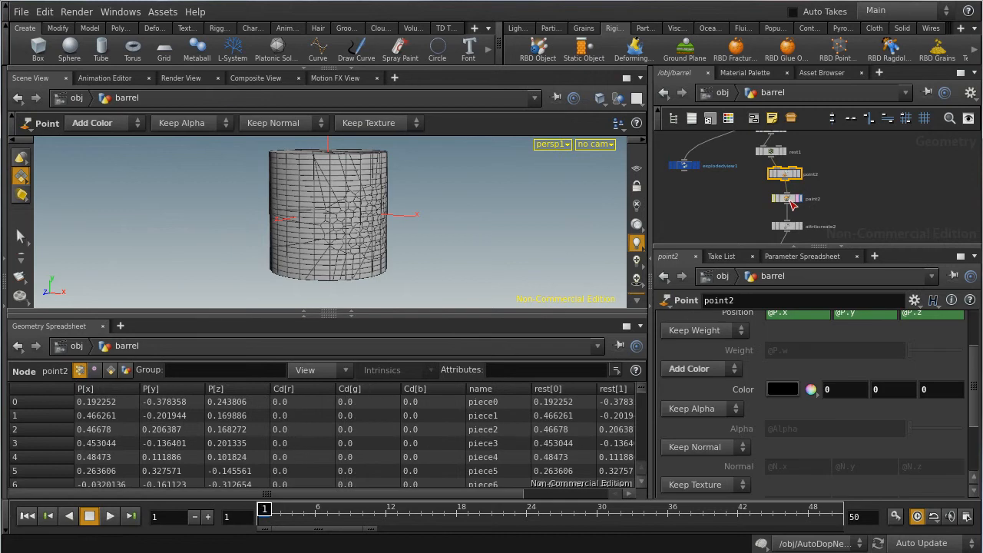
click(790, 201)
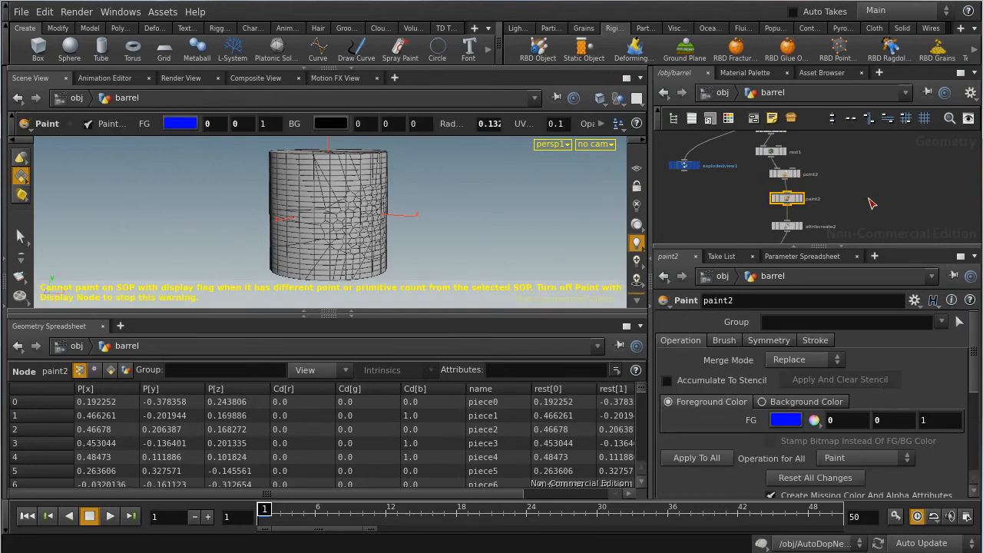
click(867, 221)
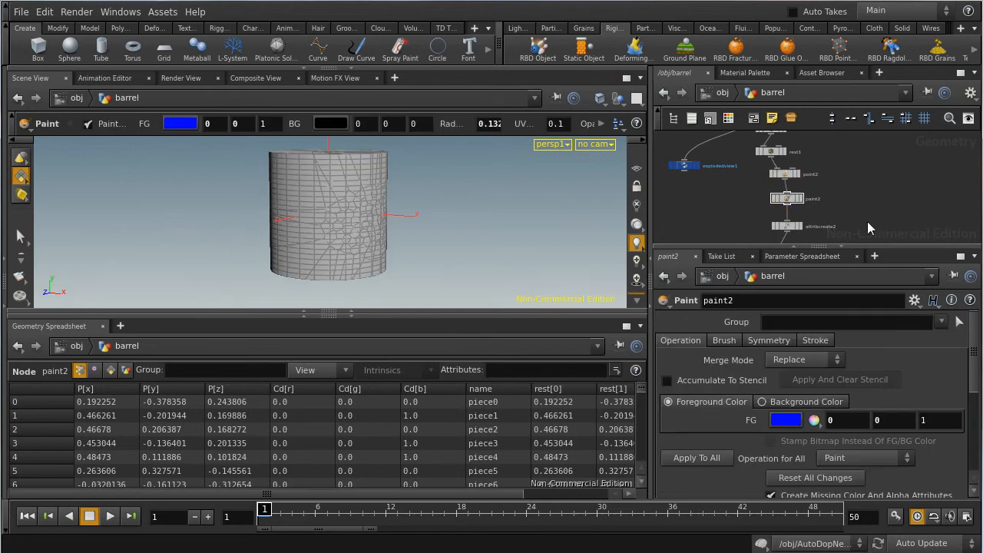
middle_drag(860, 203, 856, 181)
click(783, 155)
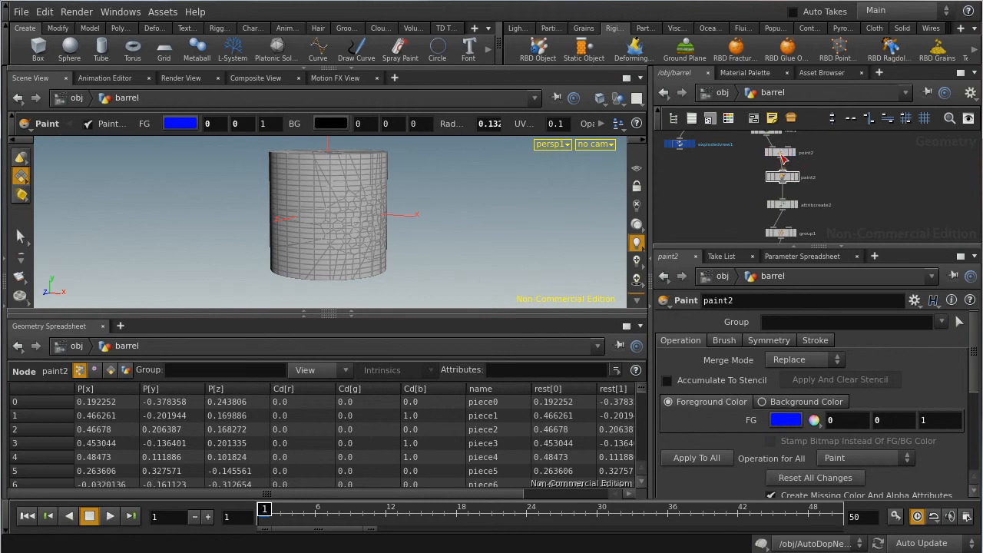
click(783, 178)
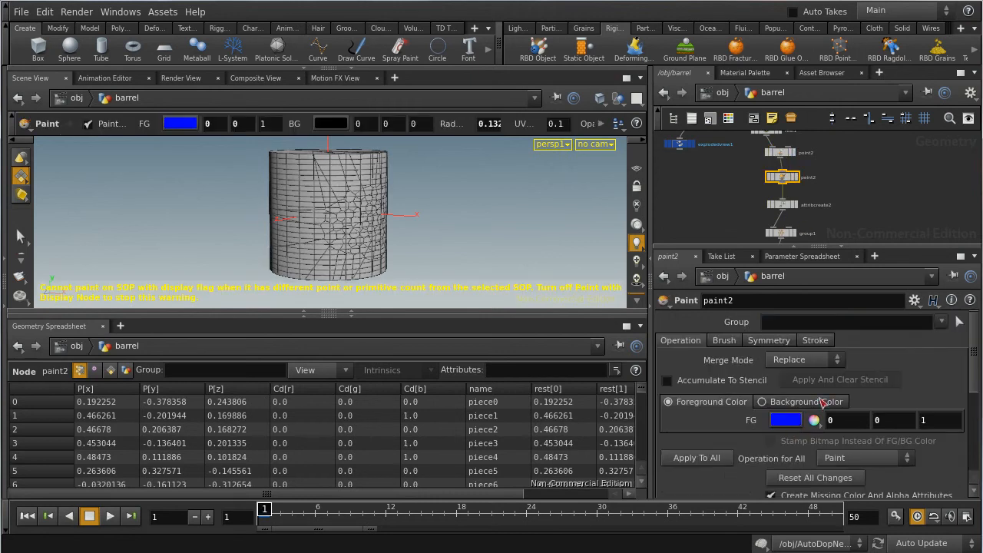
Step: Examine the attribcreate2 node's attribute name, class and value expression
click(785, 206)
middle_drag(876, 206, 860, 162)
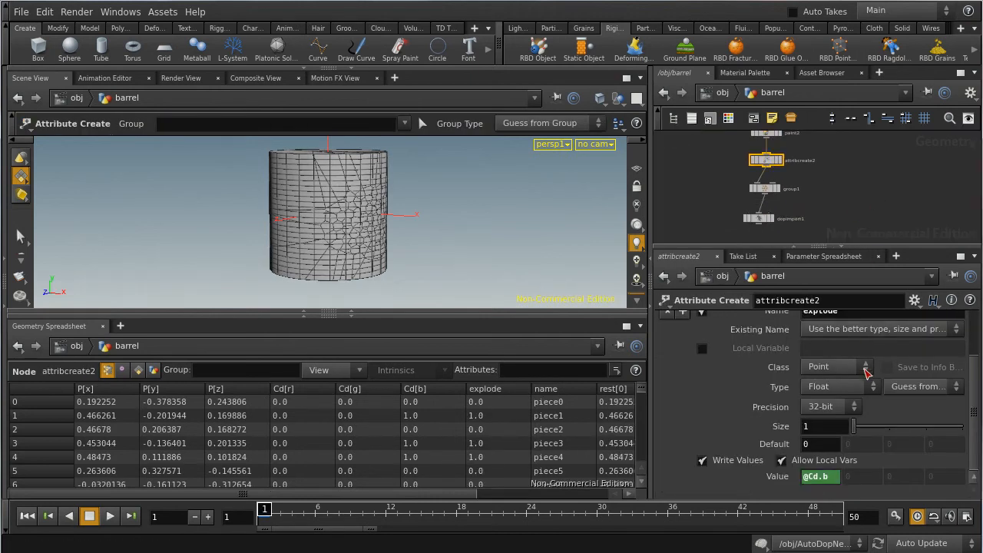
scroll(866, 371, up, 3)
drag(848, 370, 790, 370)
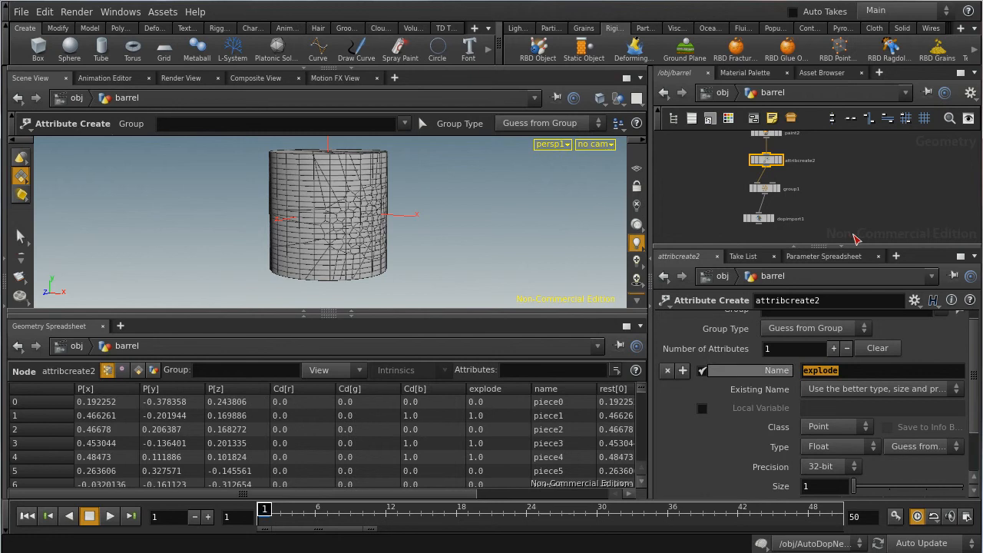
Step: Return to the Voronoi Fracture node and examine its fuse, inside-surface and cusp options
middle_drag(861, 184, 842, 217)
middle_drag(753, 139, 752, 227)
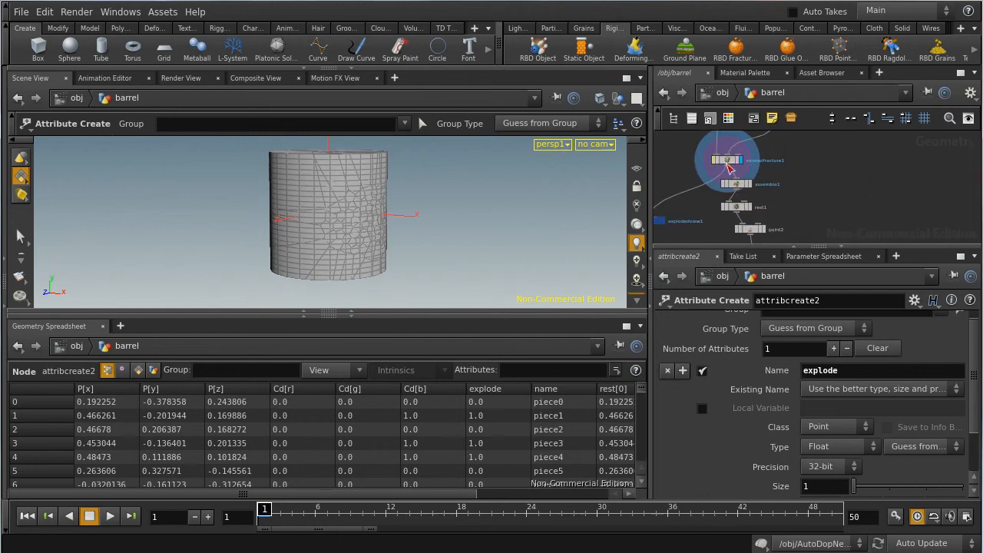
click(727, 161)
scroll(840, 350, up, 5)
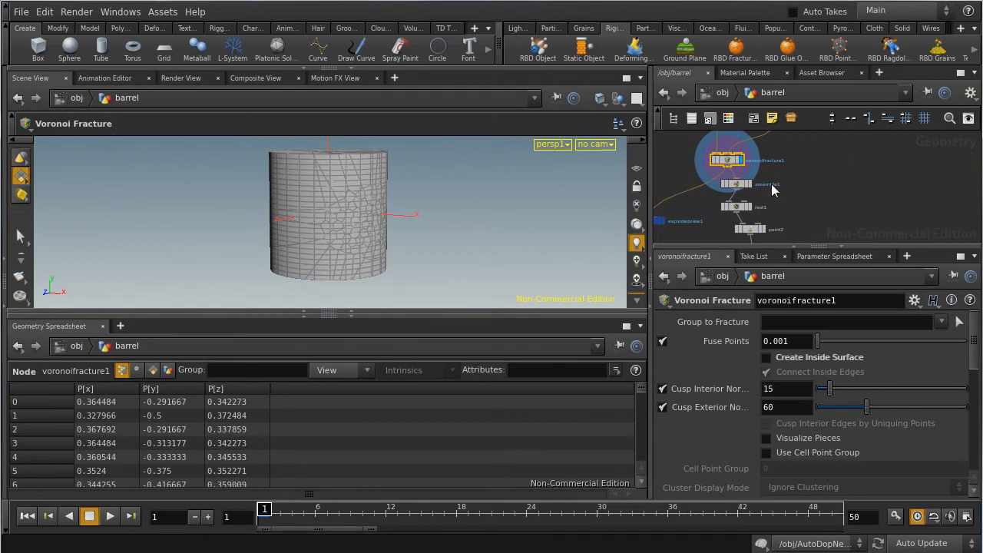
Step: Inspect the source Tube node's dimensions, rows and columns, and follow its connection into the Voronoi Fracture node
middle_drag(834, 175, 842, 235)
mouse_move(887, 169)
middle_down()
mouse_move(910, 227)
mouse_move(905, 202)
middle_up()
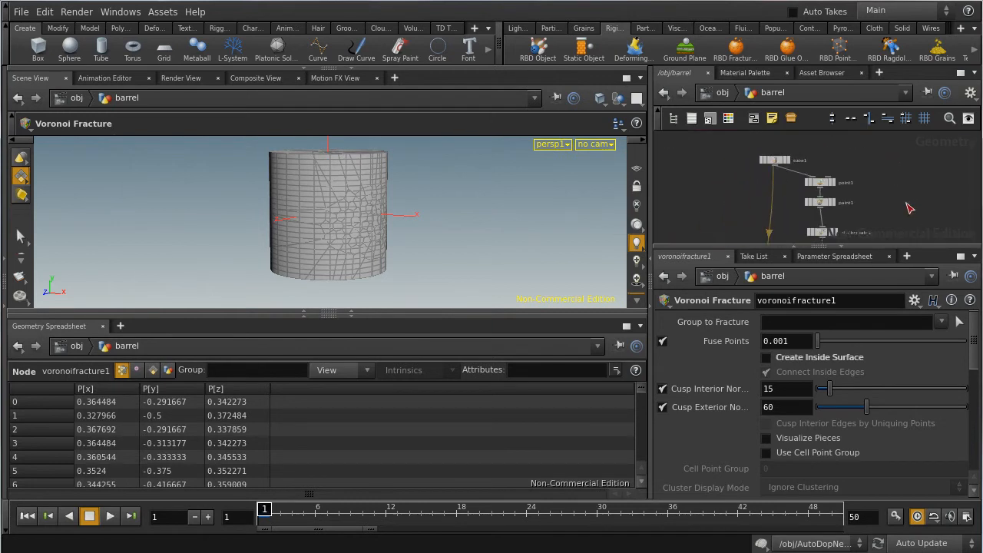
click(773, 163)
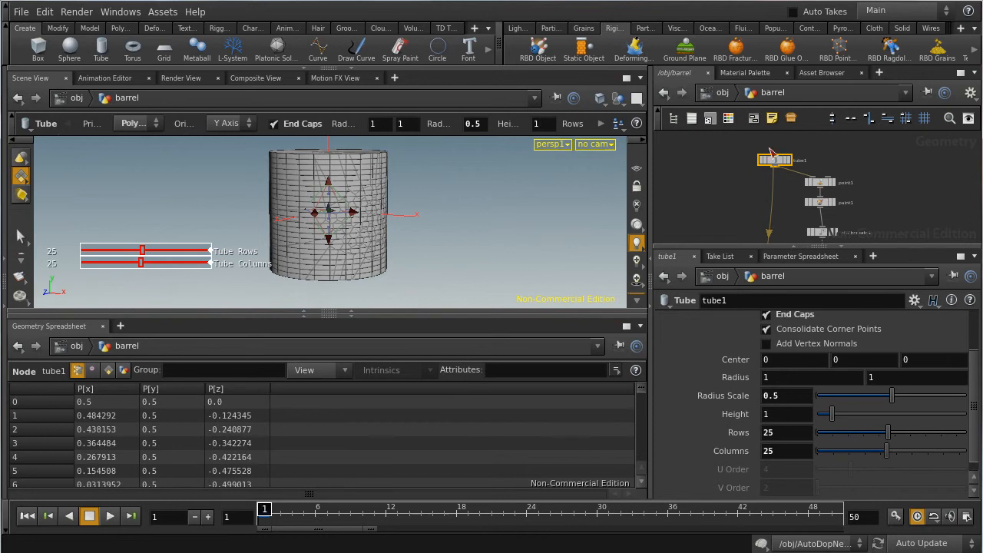
middle_drag(770, 149, 769, 113)
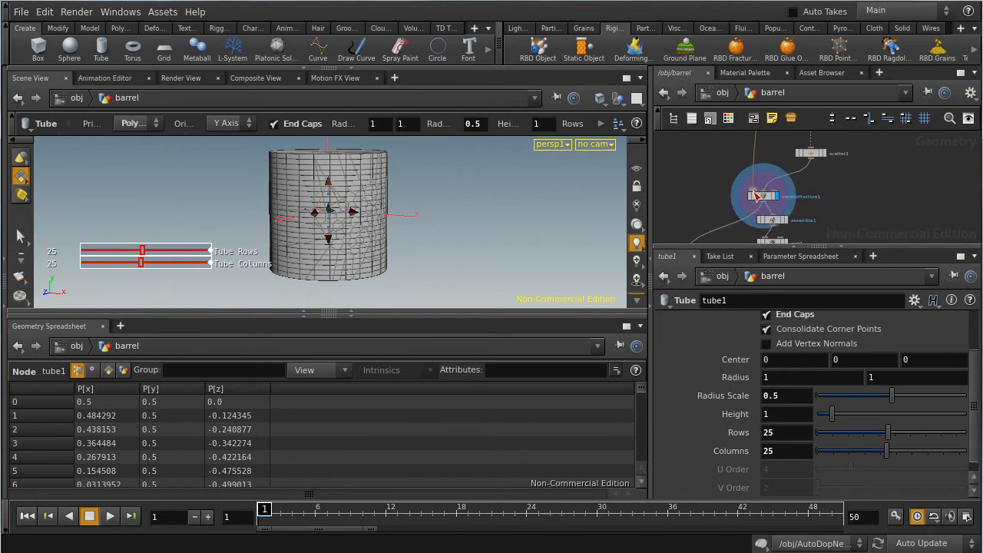
Step: Trace the barrel's node chain from the fracture through the paint, attribute and group nodes to the Dop Import node
mouse_move(859, 160)
middle_down()
mouse_move(853, 213)
mouse_move(879, 160)
mouse_move(847, 162)
mouse_move(858, 213)
middle_up()
mouse_move(890, 177)
middle_down()
mouse_move(882, 224)
mouse_move(860, 143)
middle_up()
middle_drag(859, 222, 870, 138)
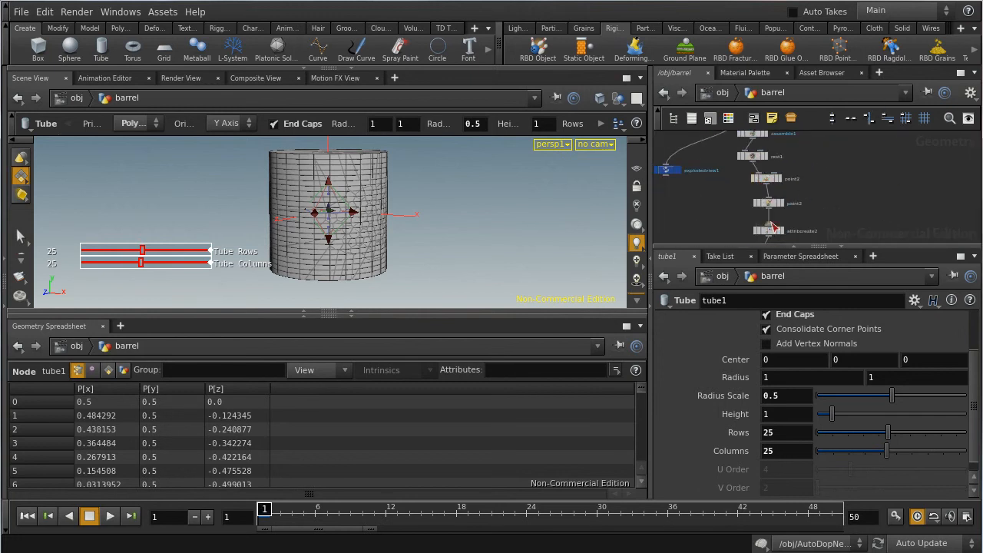
middle_drag(872, 179, 870, 109)
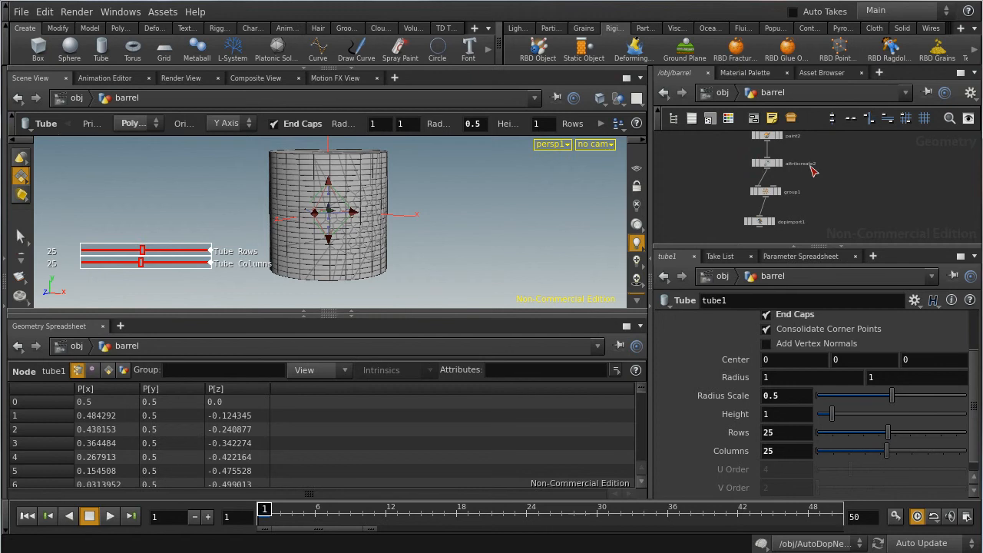
middle_drag(824, 161, 817, 191)
mouse_move(880, 147)
middle_down()
mouse_move(886, 244)
mouse_move(849, 125)
mouse_move(827, 177)
mouse_move(845, 195)
mouse_move(844, 123)
middle_up()
mouse_move(858, 191)
middle_down()
mouse_move(860, 162)
mouse_move(846, 177)
middle_up()
scroll(849, 162, down, 1)
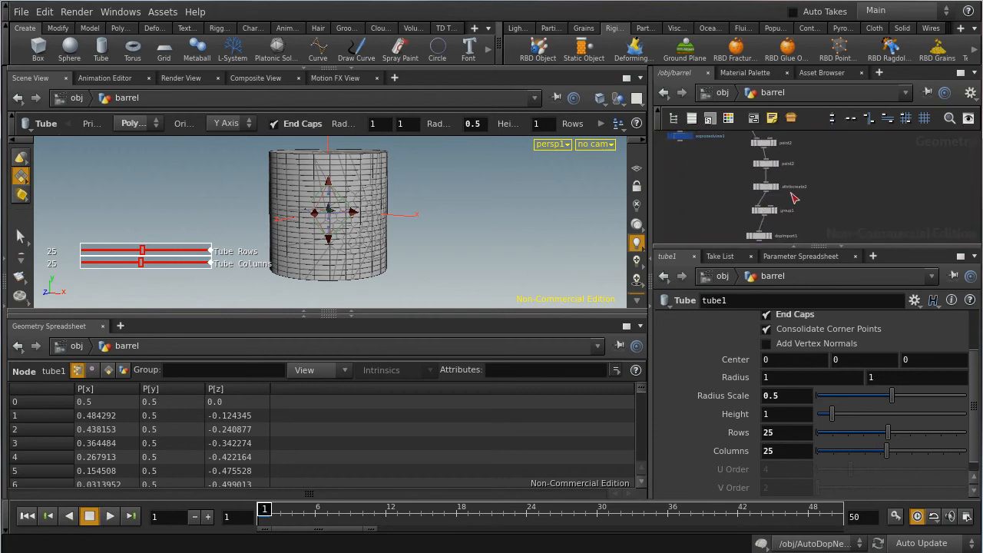
scroll(793, 194, up, 1)
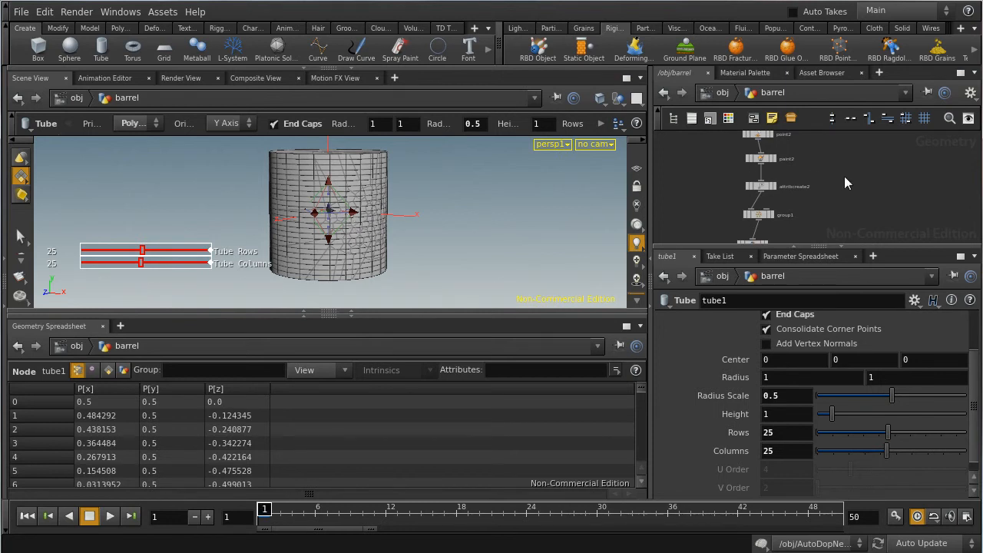
mouse_move(849, 153)
middle_down()
mouse_move(866, 218)
mouse_move(869, 201)
mouse_move(826, 150)
middle_up()
middle_drag(849, 195, 853, 161)
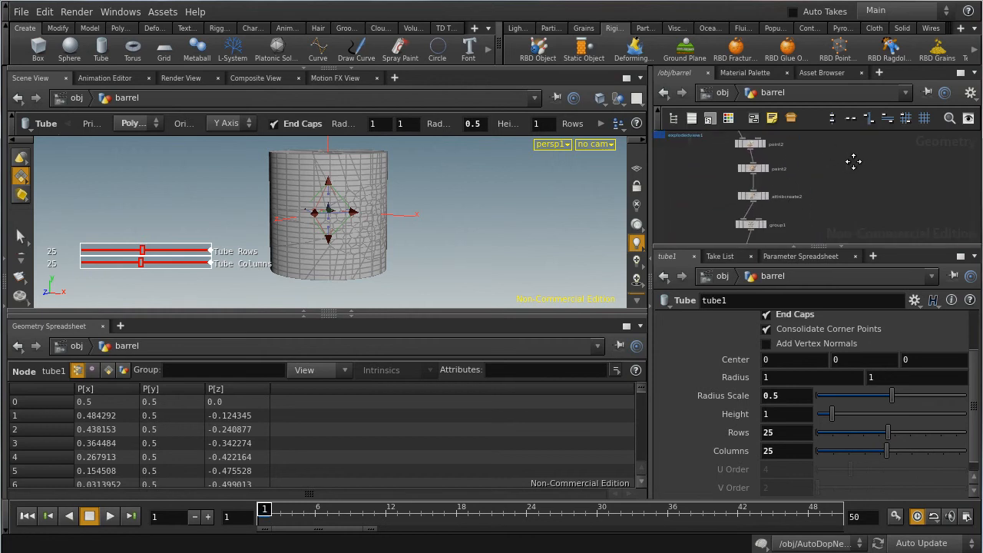
middle_drag(812, 192, 833, 237)
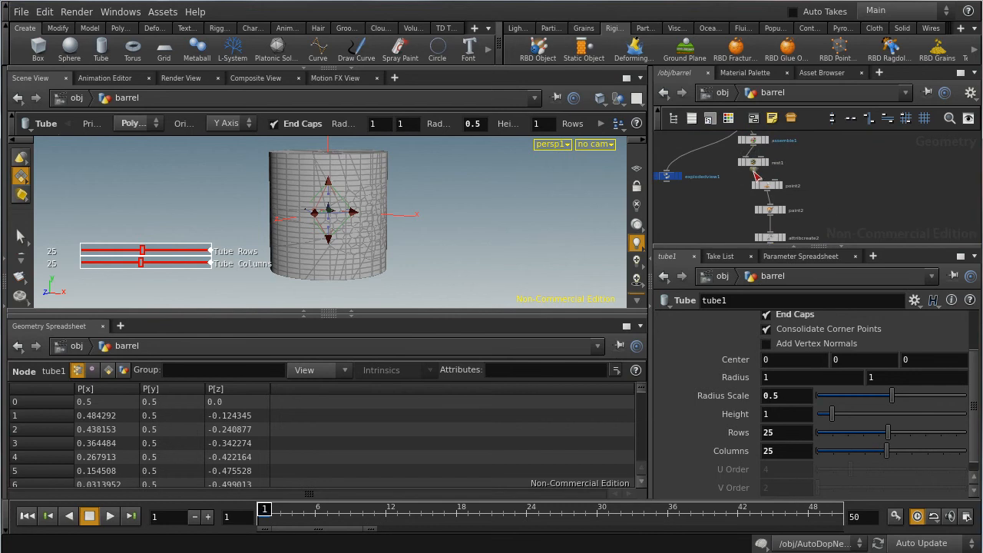
Step: Inspect the Rest Position node again and review its rest attribute values and the nodes that follow it
click(753, 164)
click(871, 203)
middle_drag(872, 201, 853, 122)
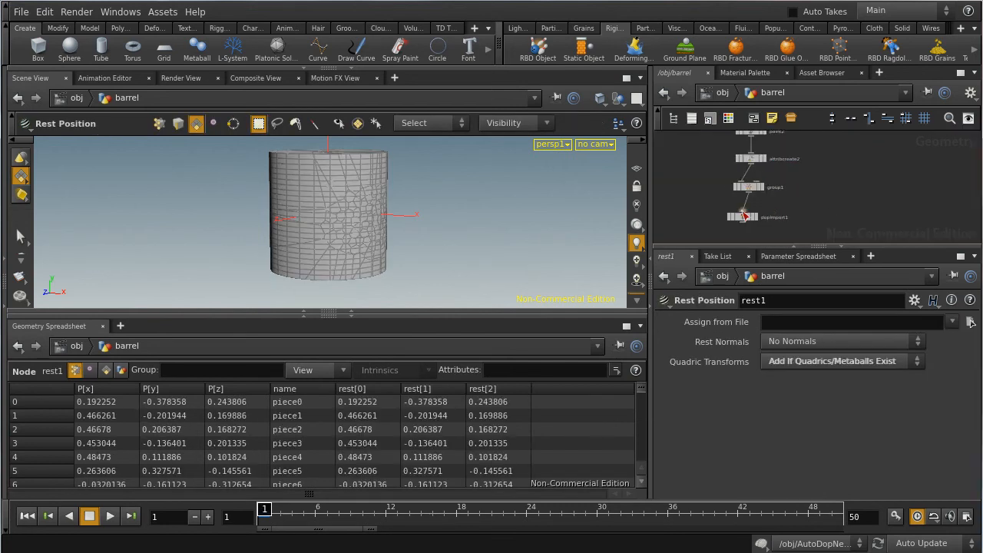
mouse_move(826, 175)
middle_down()
mouse_move(825, 211)
mouse_move(848, 192)
middle_up()
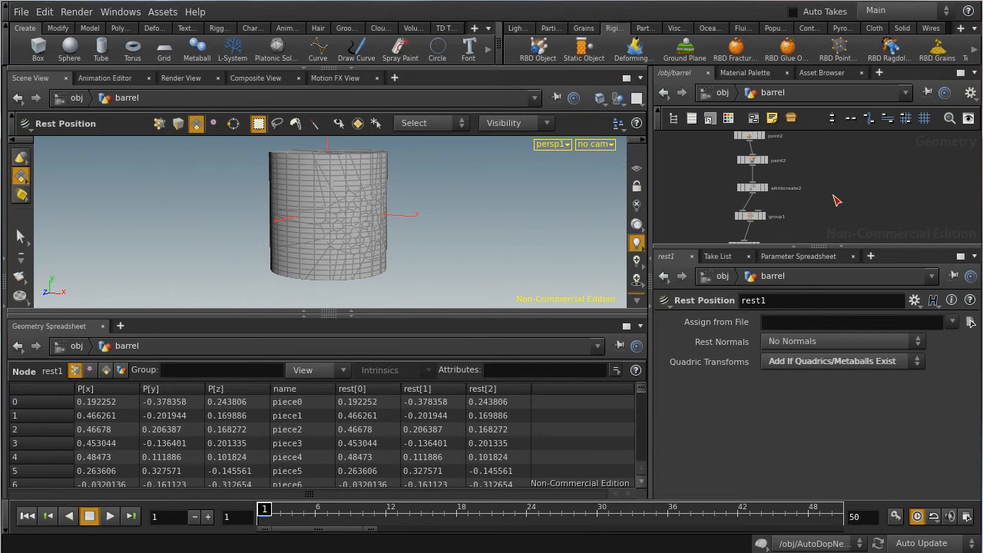
Step: Examine the Dop Import node's DOP network path, object mask and import style
middle_drag(819, 169, 814, 141)
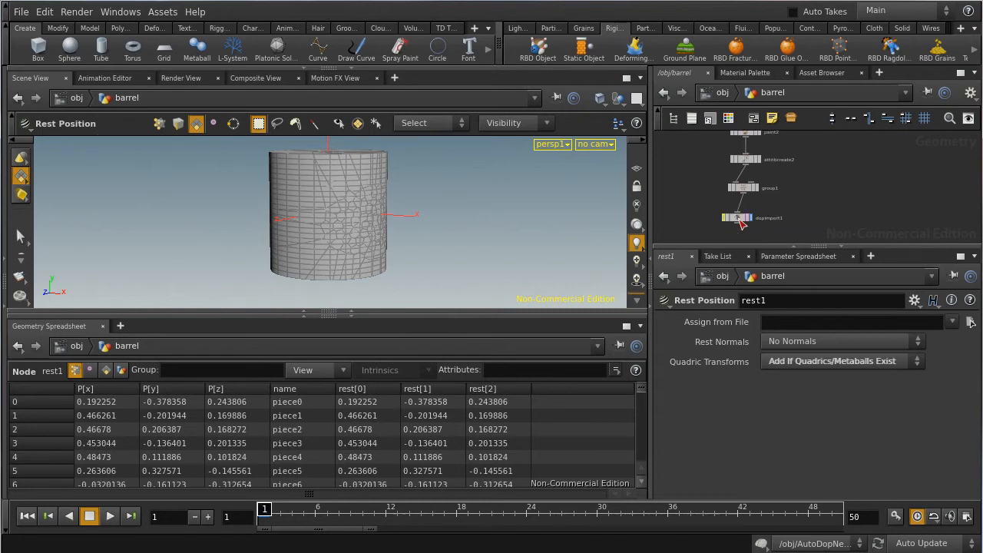
click(740, 220)
click(836, 211)
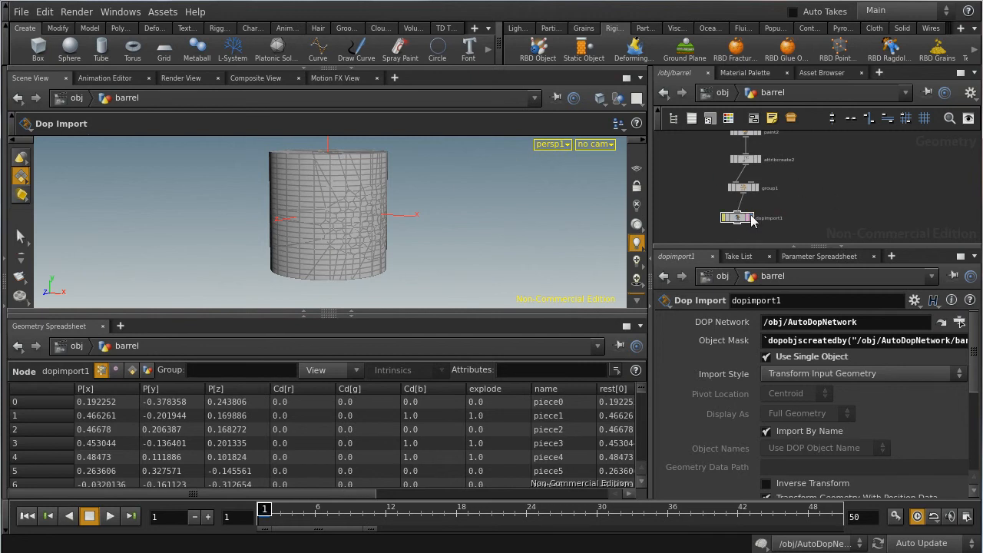
middle_drag(812, 174, 838, 202)
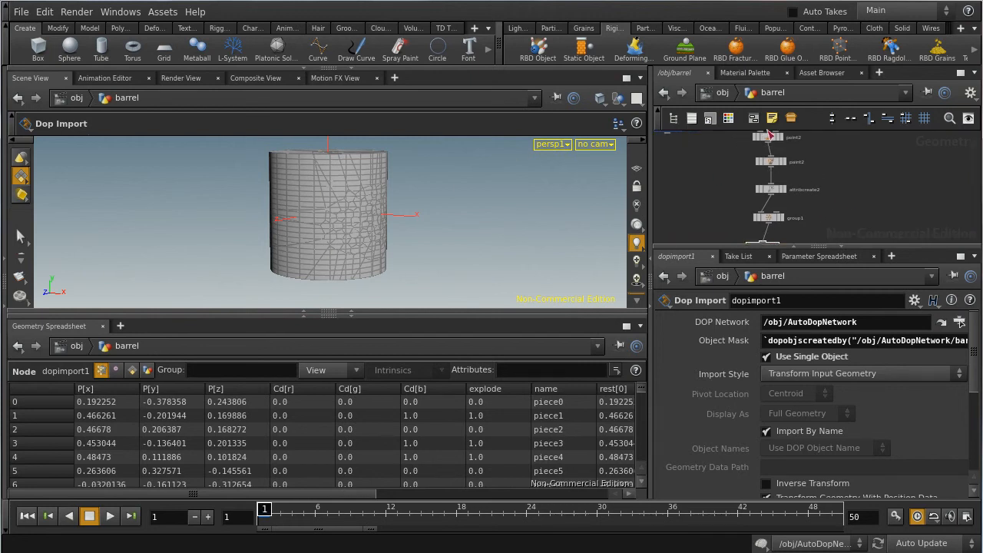
Step: Leave the barrel's geometry network, enter AutoDopNetwork and frame all of its nodes
click(720, 93)
click(860, 166)
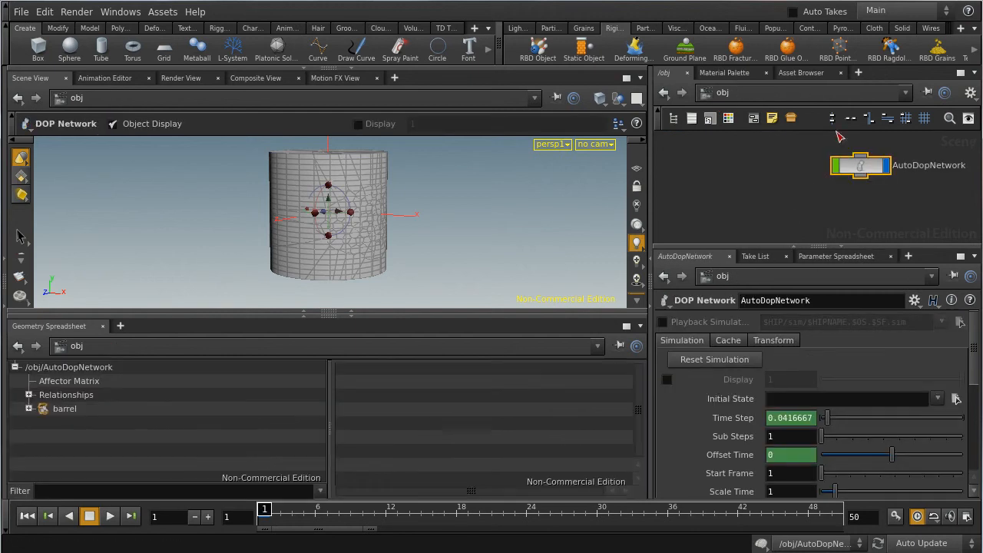
double_click(863, 168)
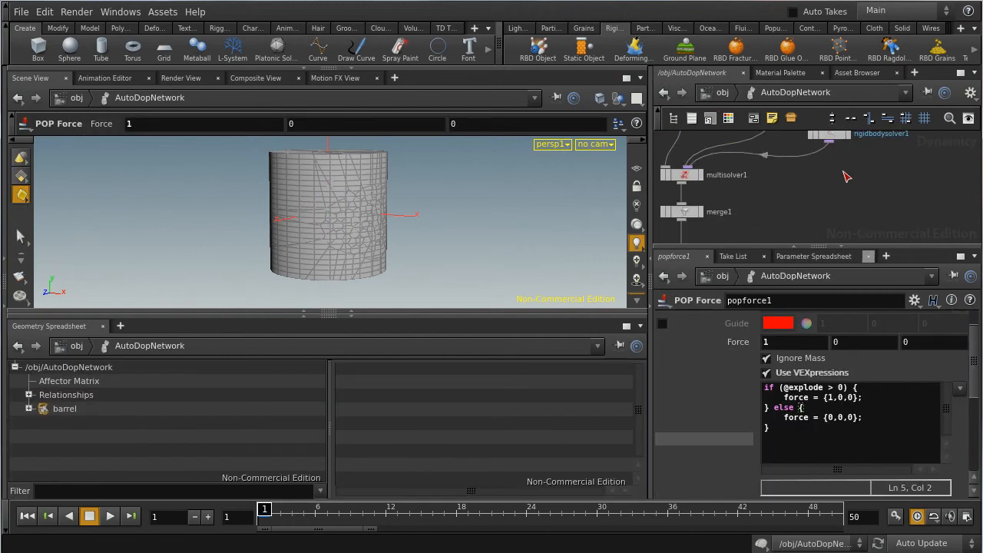
key(h)
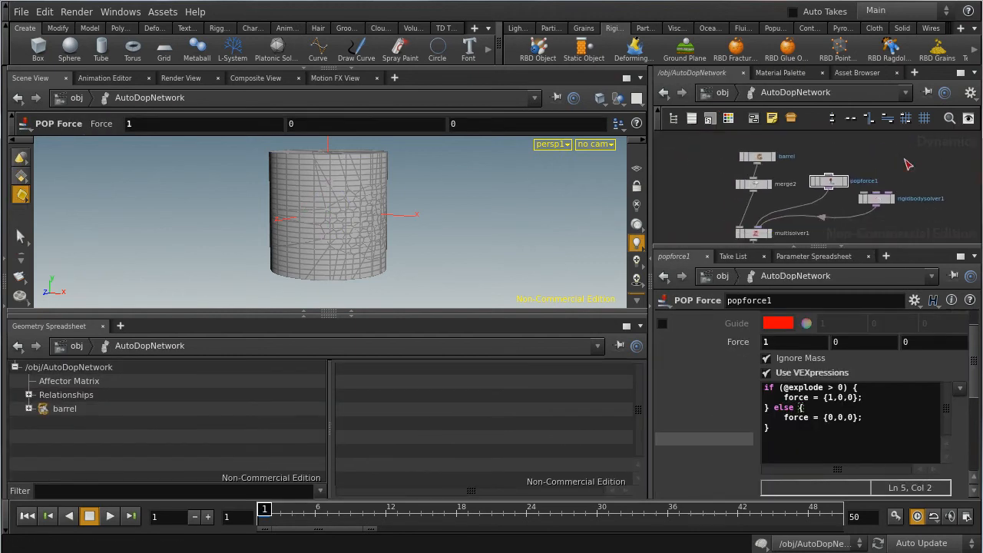
Step: Inspect the barrel's RBD Packed Object settings and shift the barrel and merge2 nodes slightly upward in the network
click(760, 158)
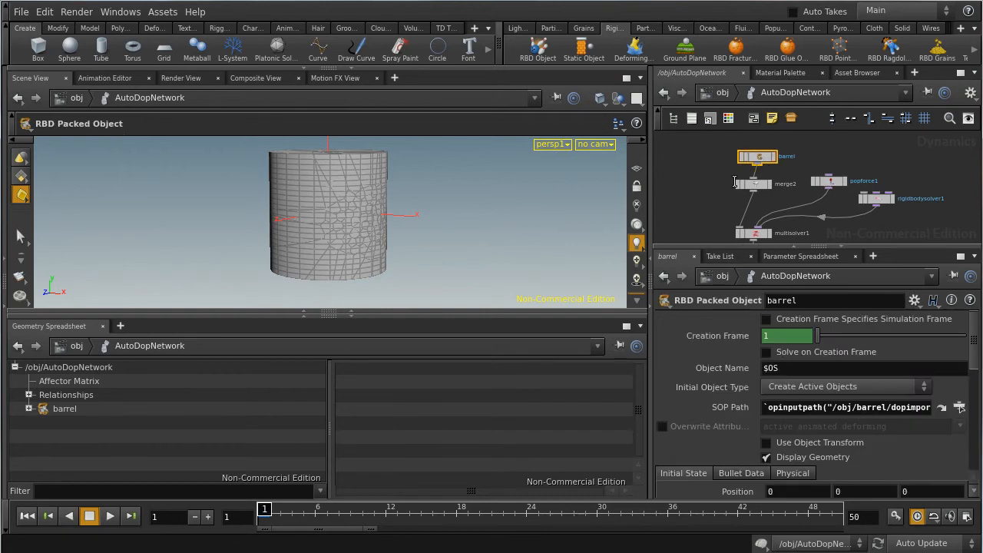
drag(760, 162, 756, 150)
drag(757, 183, 757, 178)
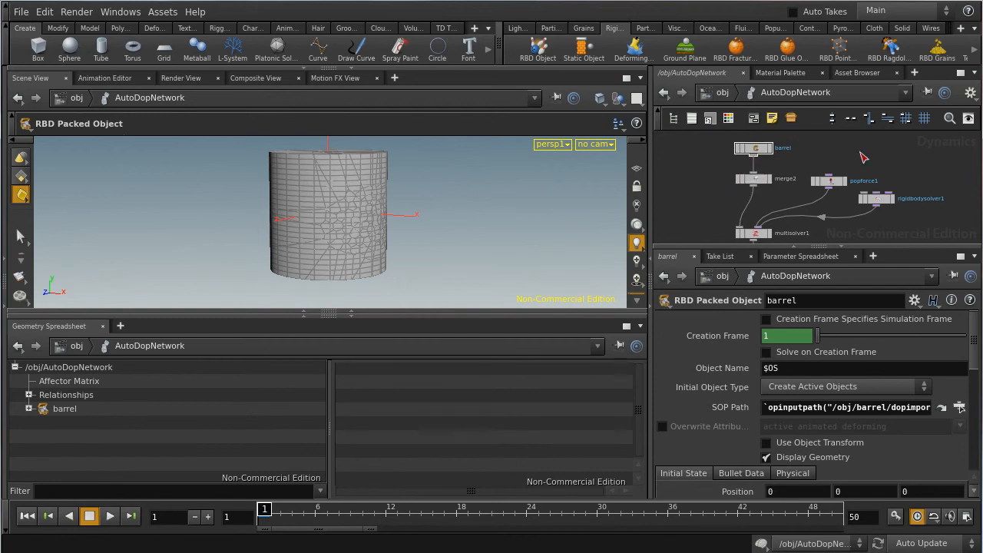
Step: Inspect the Multiple Solver node's settings and how merge2, popforce1 and rigidbodysolver1 feed into it
middle_drag(892, 168, 887, 157)
middle_drag(752, 218, 740, 192)
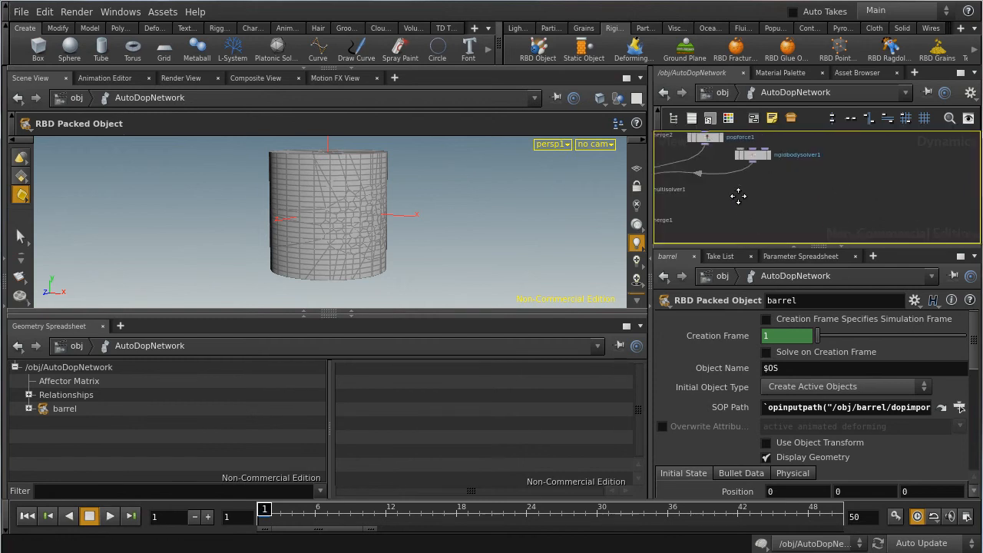
click(756, 197)
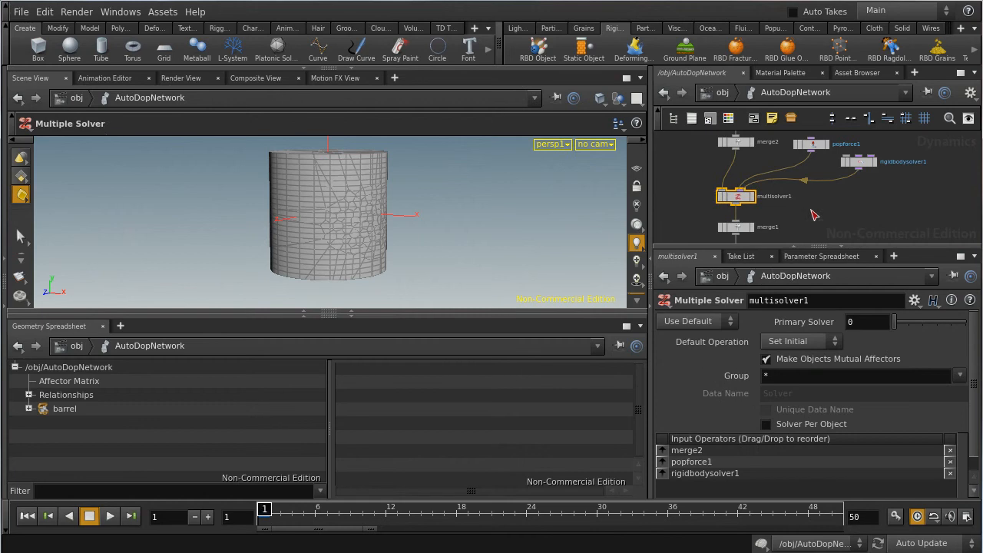
click(858, 214)
middle_drag(883, 199, 892, 216)
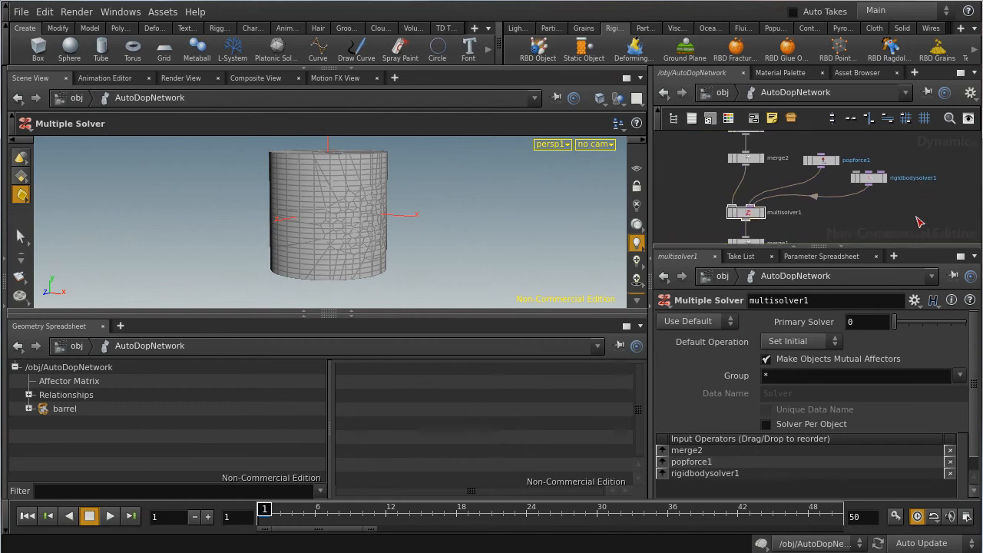
Step: Inspect the Rigid Body Solver's Bullet settings and read the VEXpression on the popforce1 node
click(873, 181)
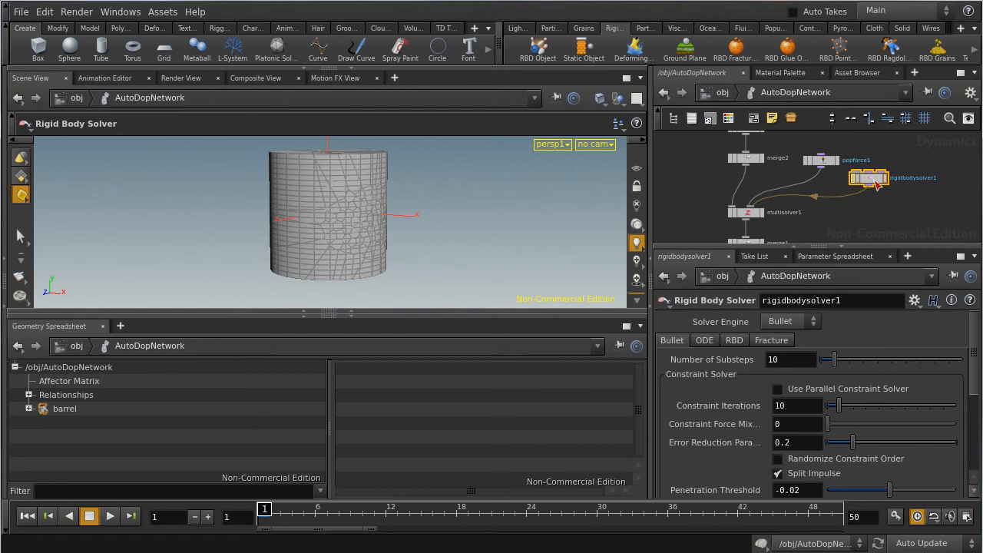
click(849, 227)
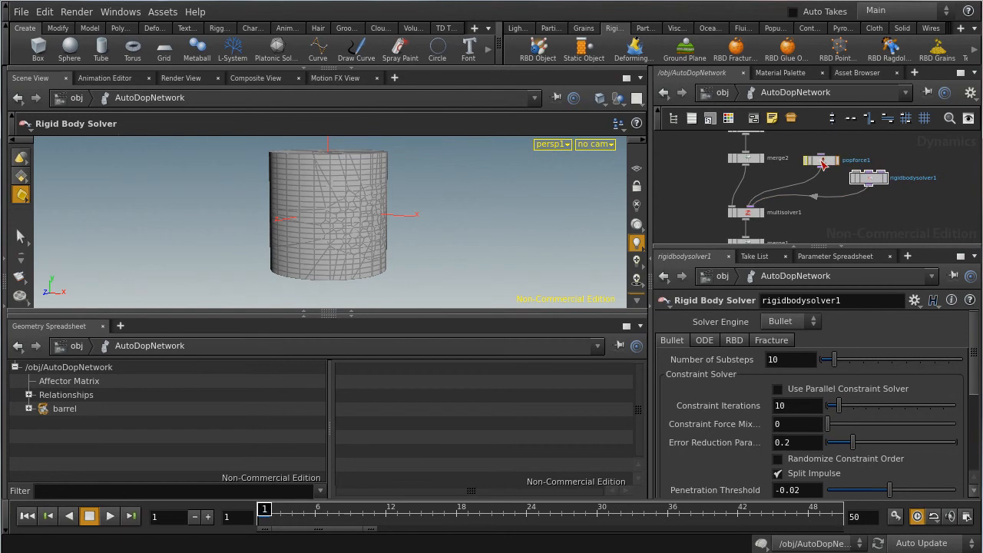
click(821, 161)
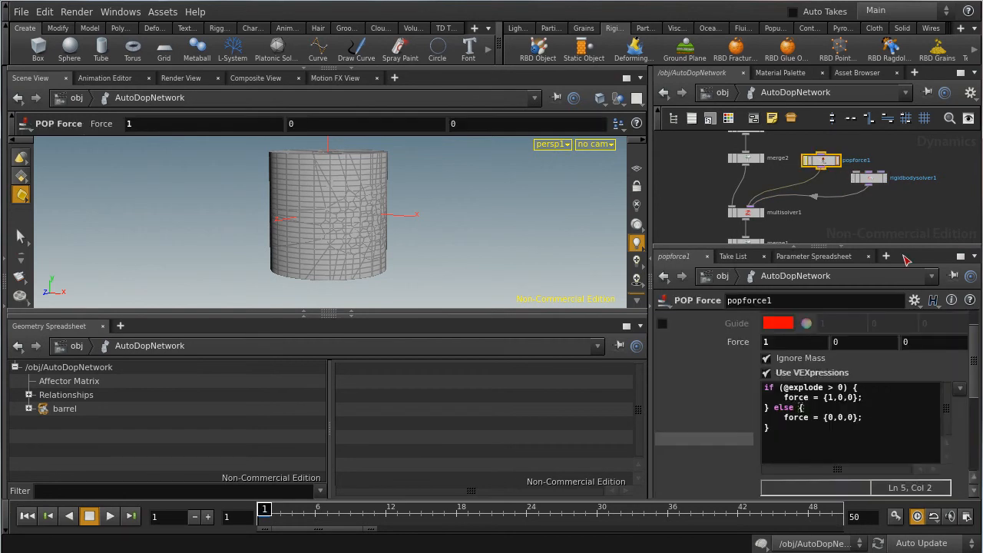
drag(816, 439, 750, 385)
click(816, 431)
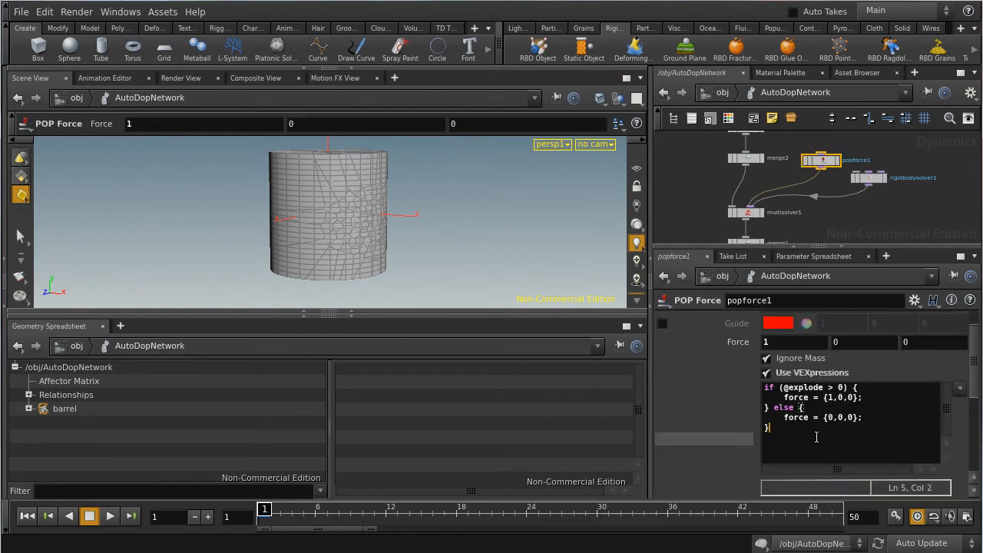
click(907, 219)
Step: Review the network downstream from multisolver1 through merge1 to the output, and check the barrel node's information
middle_drag(890, 211, 886, 159)
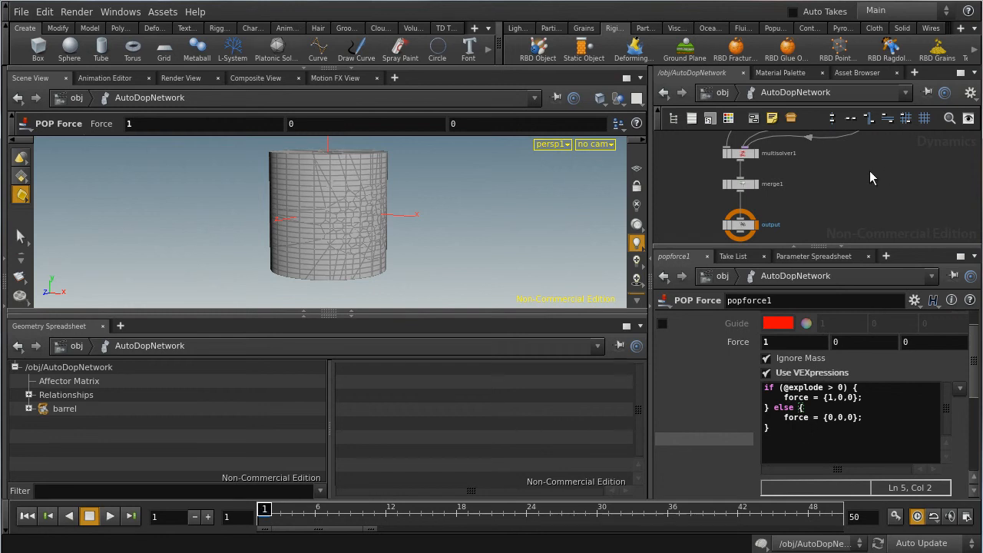
middle_drag(819, 182, 828, 240)
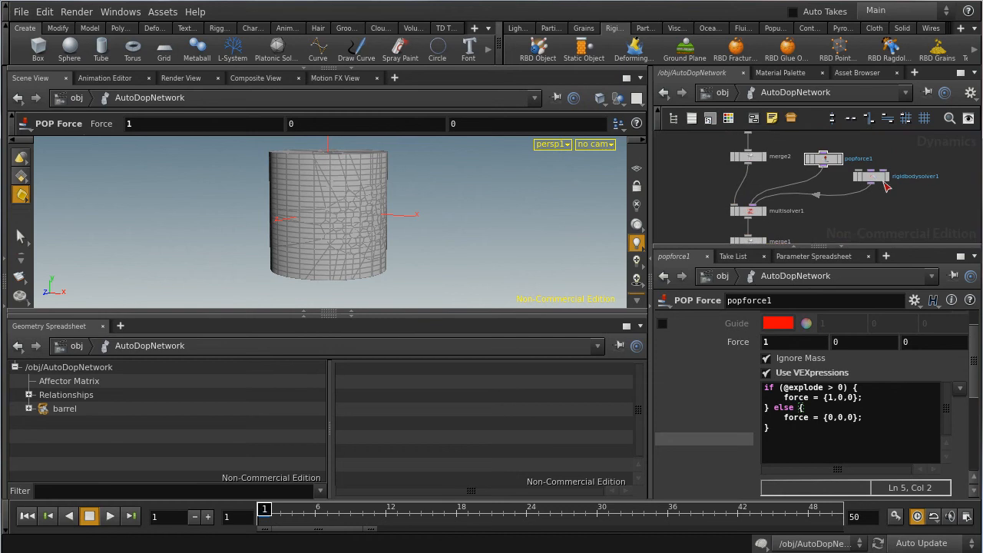
middle_drag(890, 158, 894, 174)
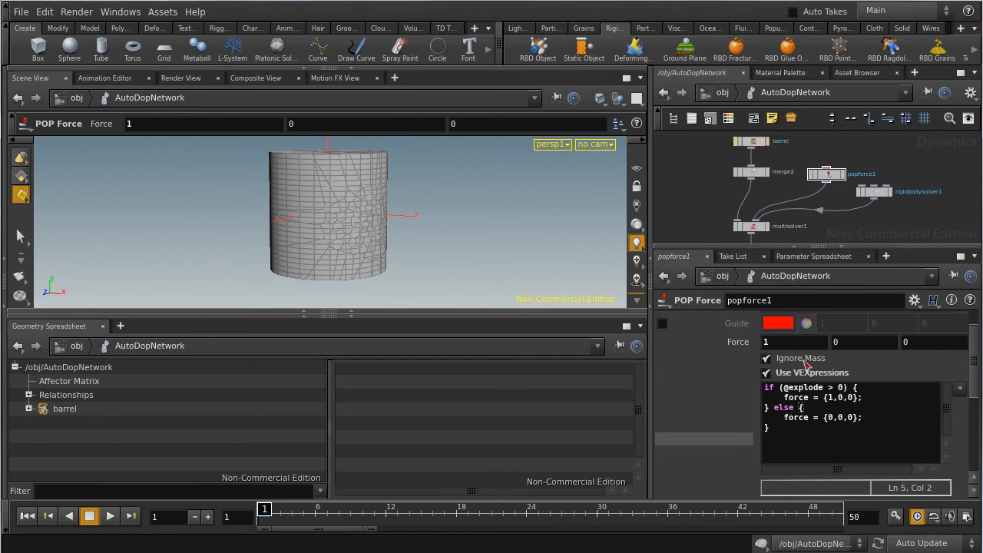
middle_click(755, 146)
drag(829, 179, 827, 176)
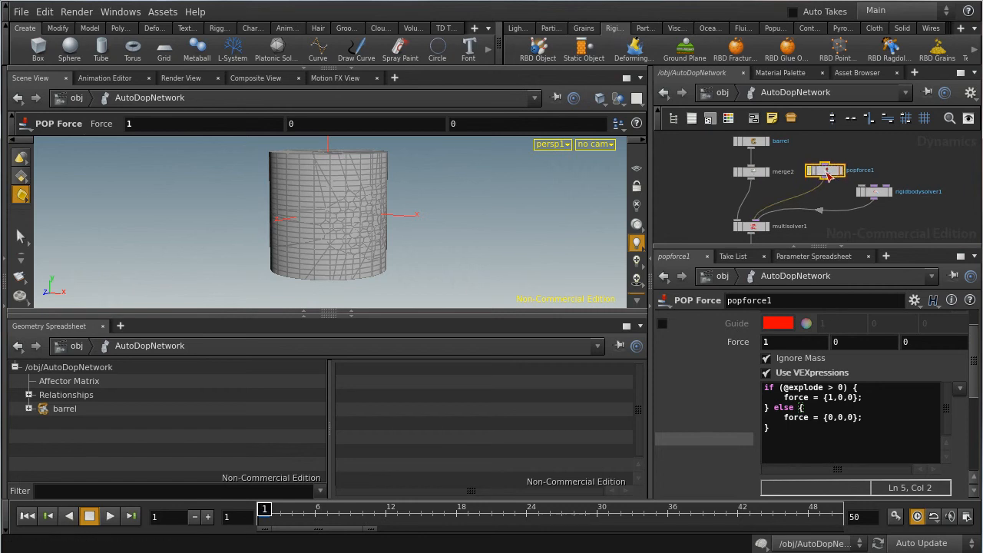
drag(783, 388, 828, 388)
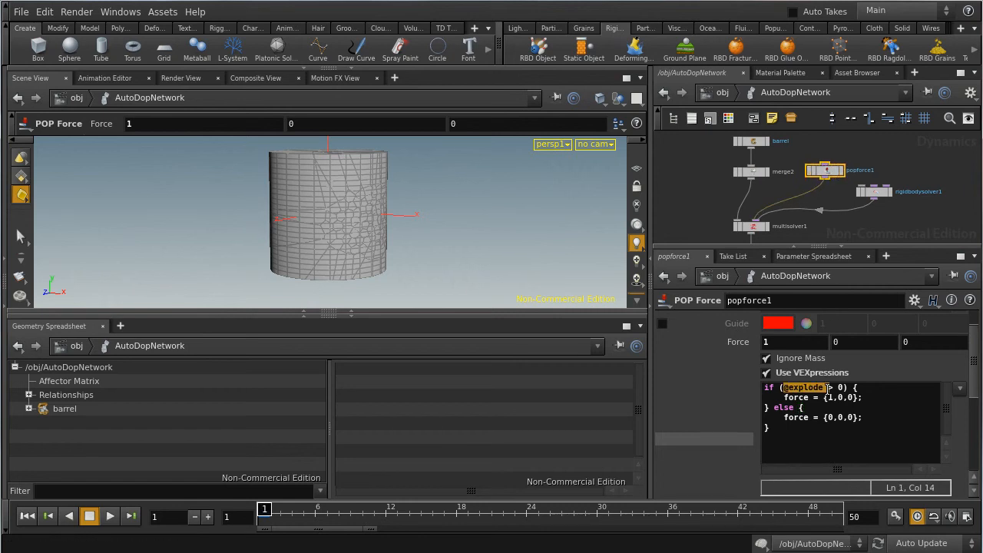
click(879, 388)
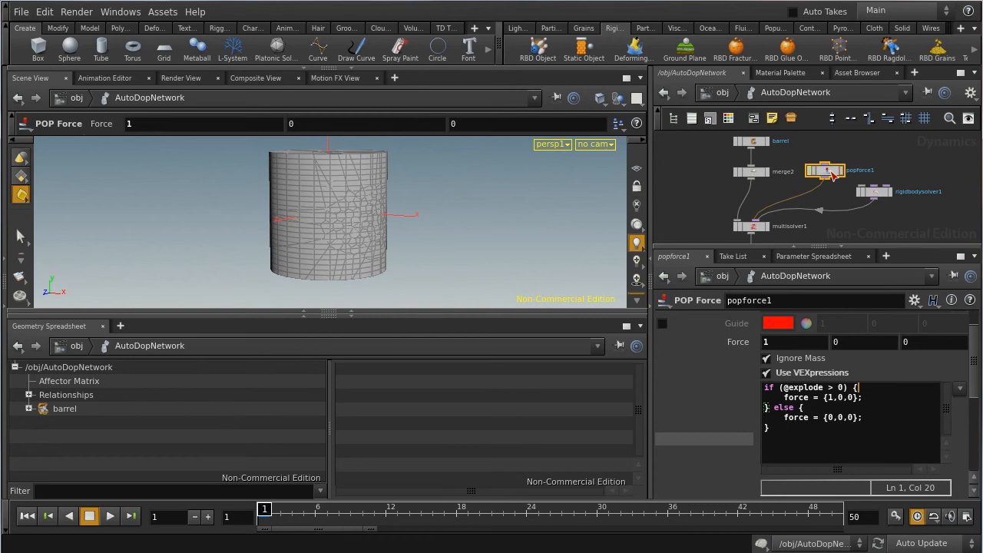
click(879, 224)
drag(851, 398, 816, 397)
click(829, 397)
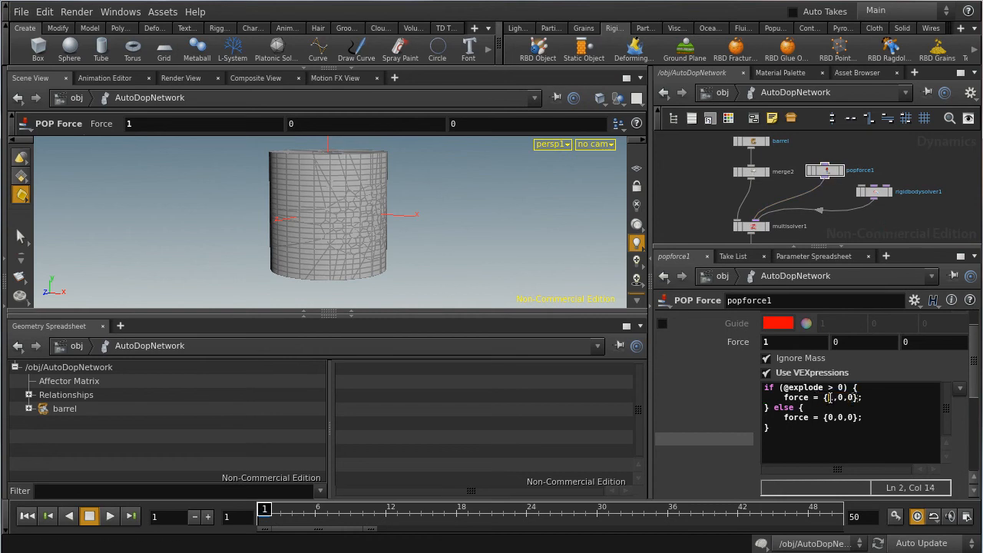
click(838, 418)
mouse_move(844, 421)
mouse_down()
mouse_move(782, 419)
mouse_move(859, 418)
mouse_up()
click(809, 417)
Step: View the barrel from the side, play the destruction simulation and stop it at frame 22
key(Escape)
drag(401, 231, 367, 223)
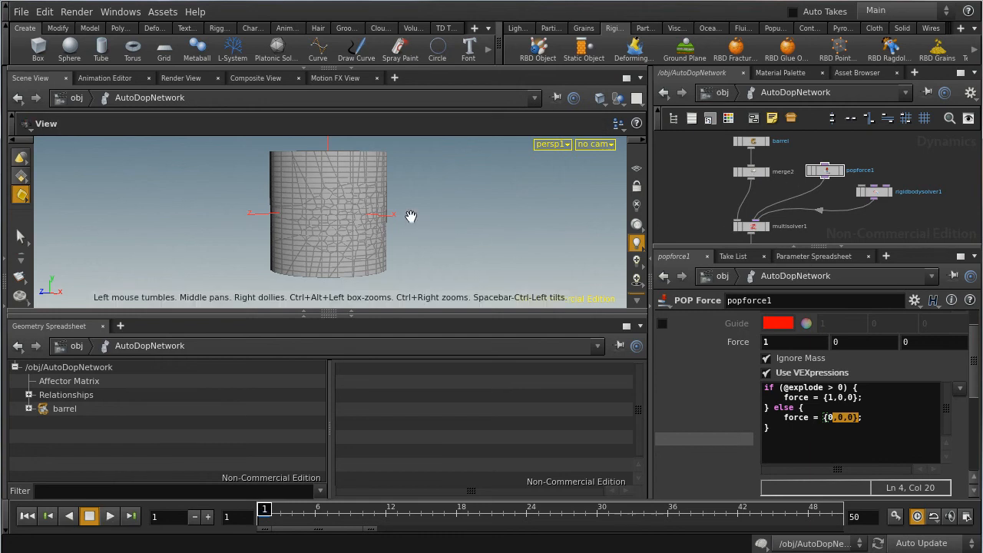
drag(411, 217, 502, 221)
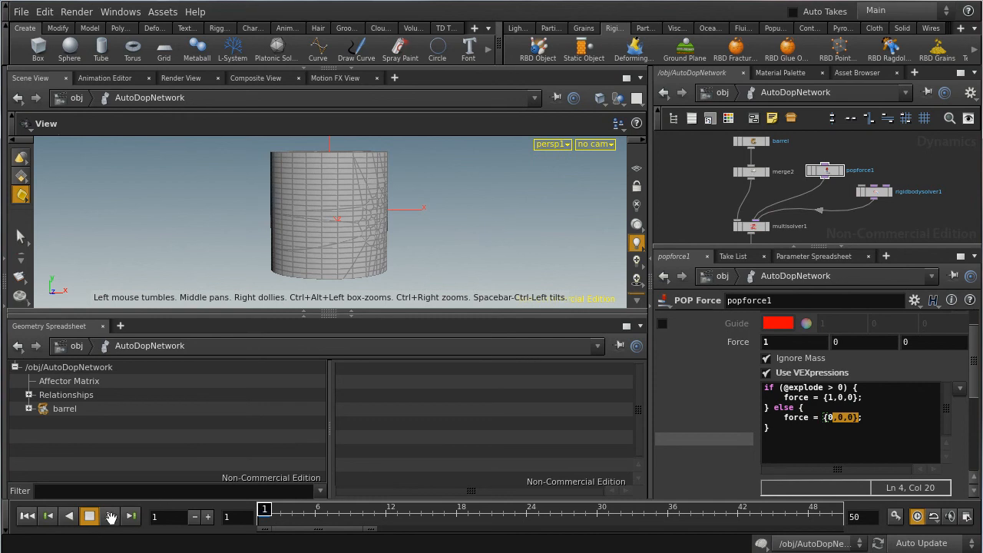
click(110, 516)
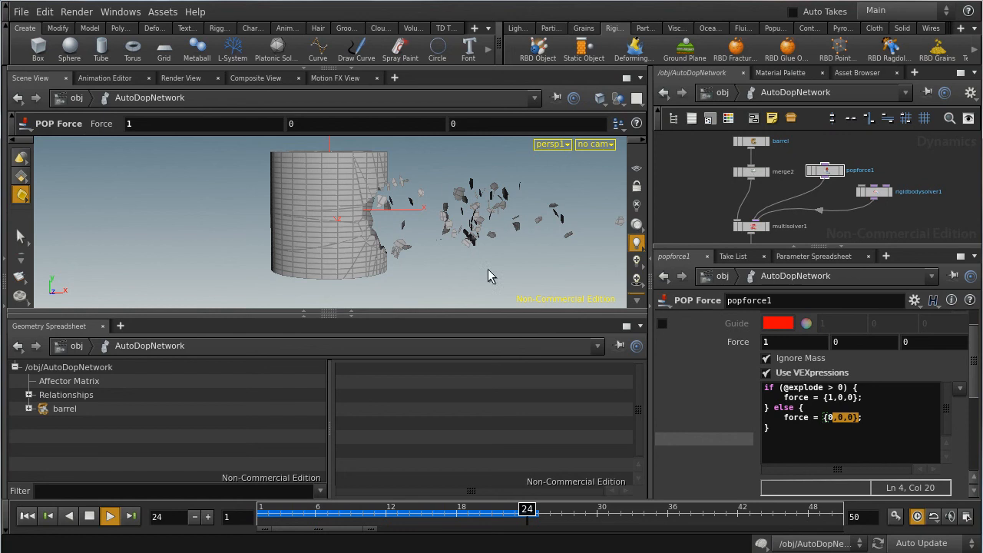
click(90, 519)
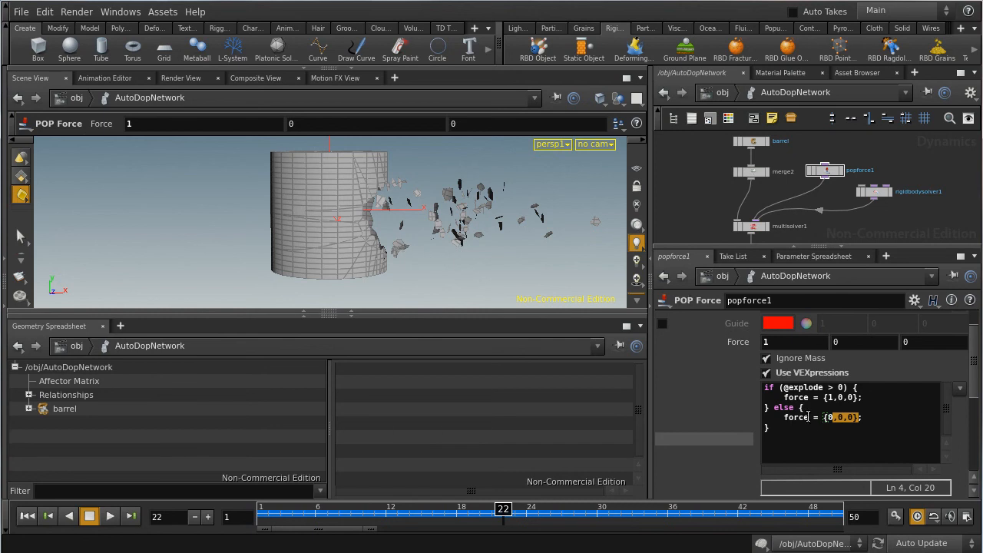
Step: Highlight the Y component of the exploding pieces' force vector in popforce1's VEXpression
click(829, 397)
key(Right)
key(Right)
key(Right)
key(Right)
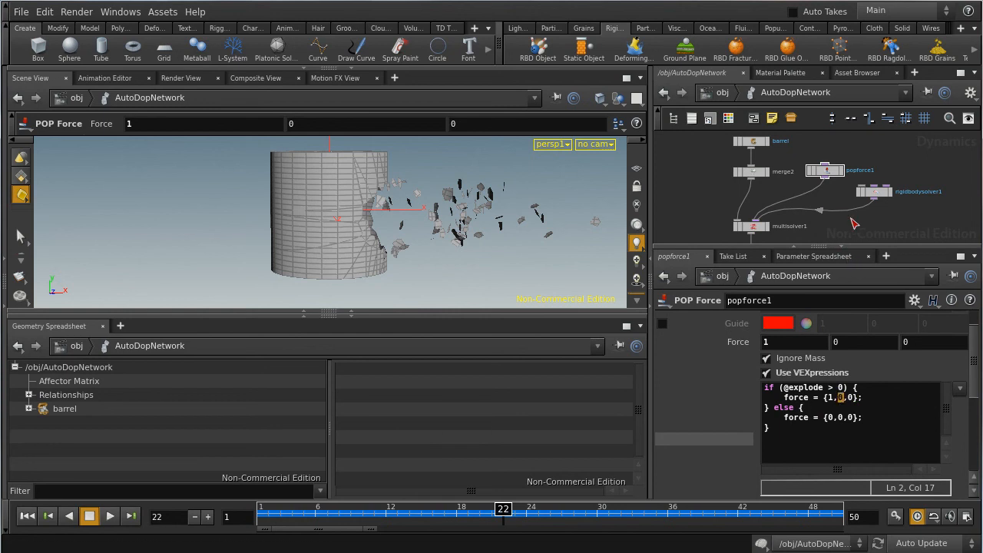